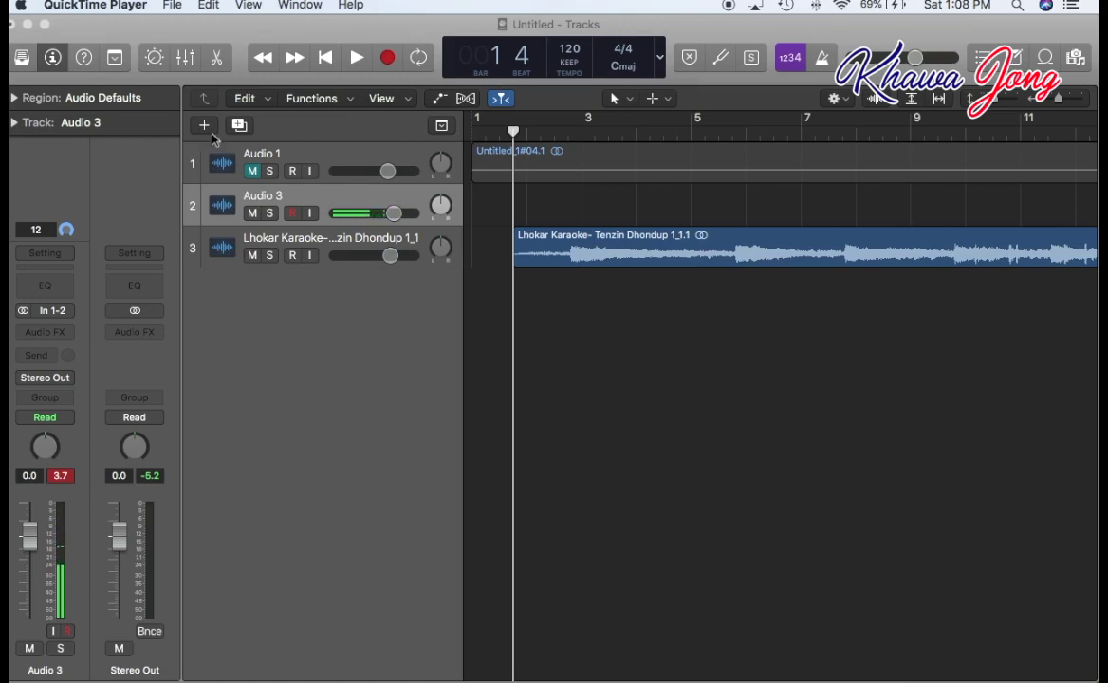
Add one new audio track with Input 1 + 2 and Output 1 + 2 above the karaoke track.
left_click(205, 126)
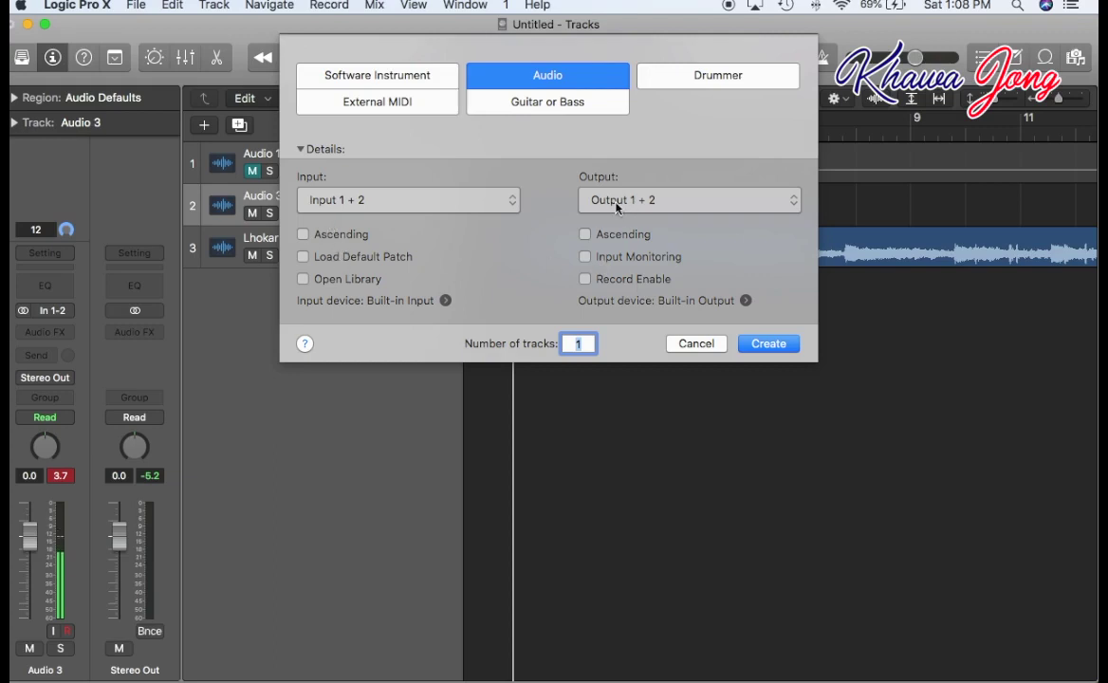
left_click(767, 344)
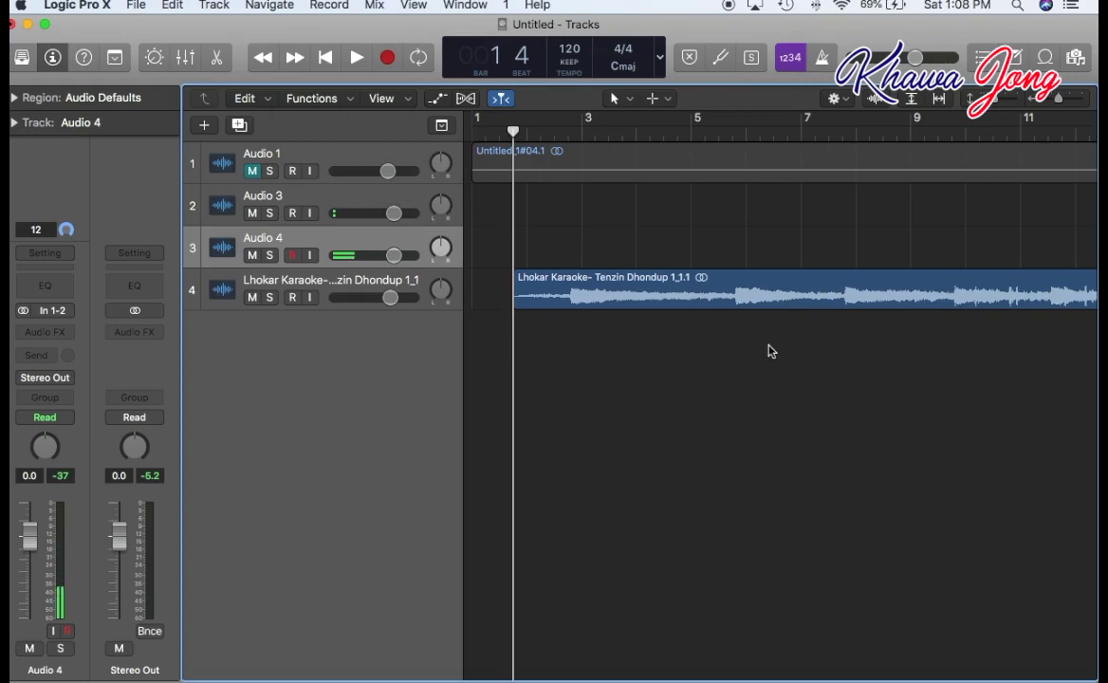
left_click(418, 245)
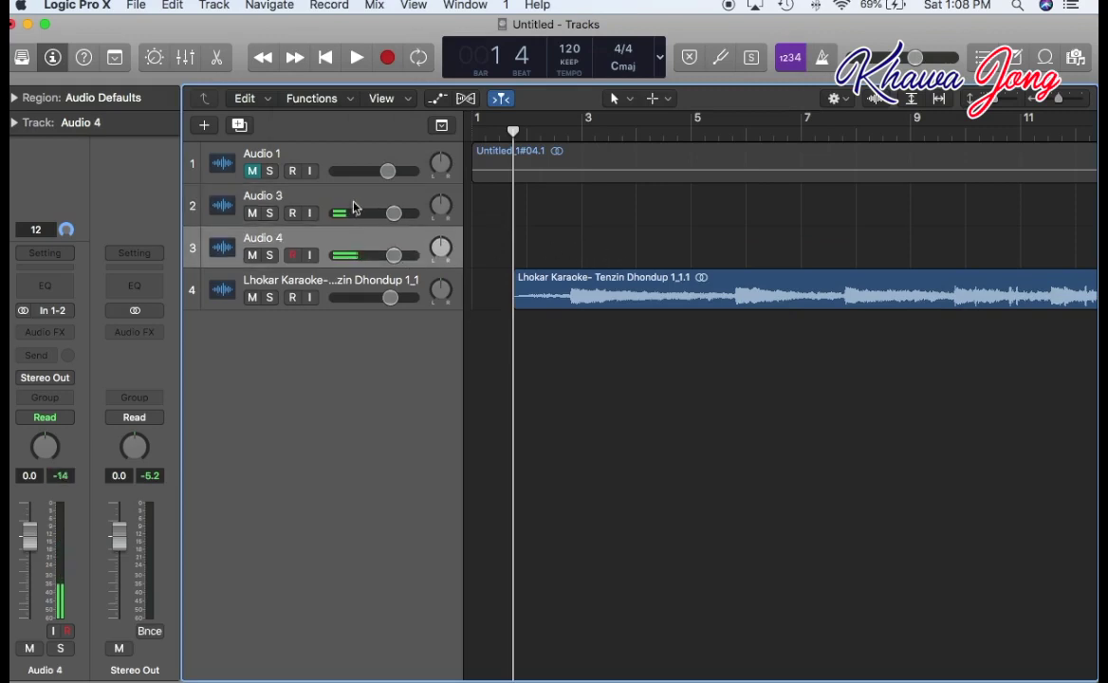
Record a vocal take on the Audio 4 track while the karaoke backing plays.
left_click(388, 58)
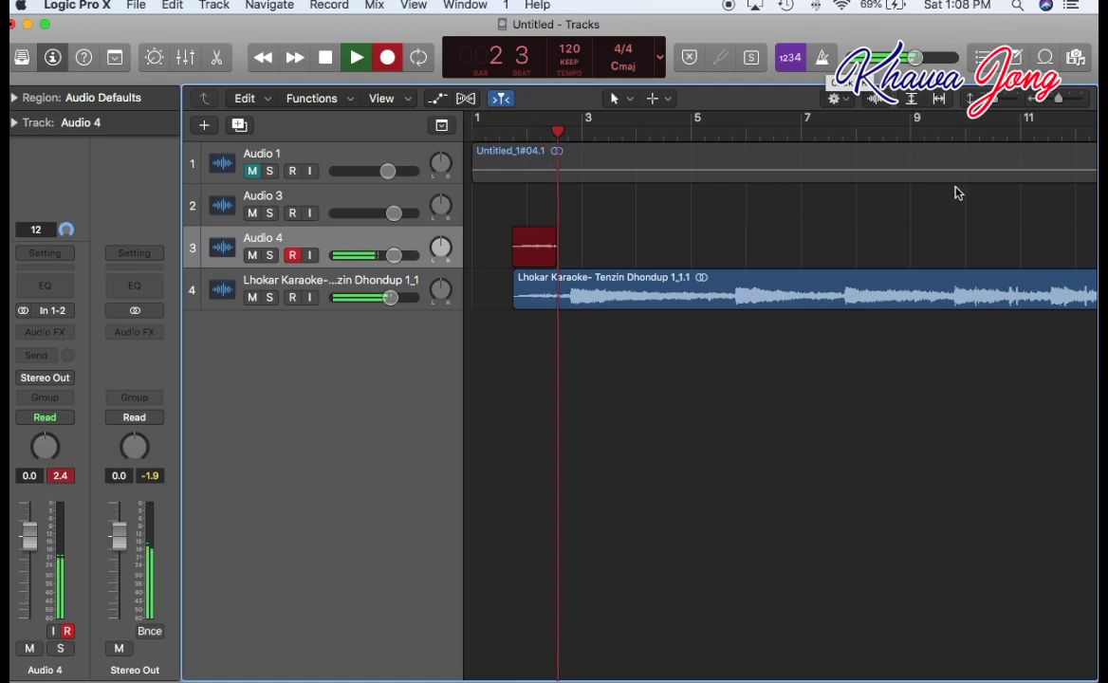
scroll(949, 193, "right", 3)
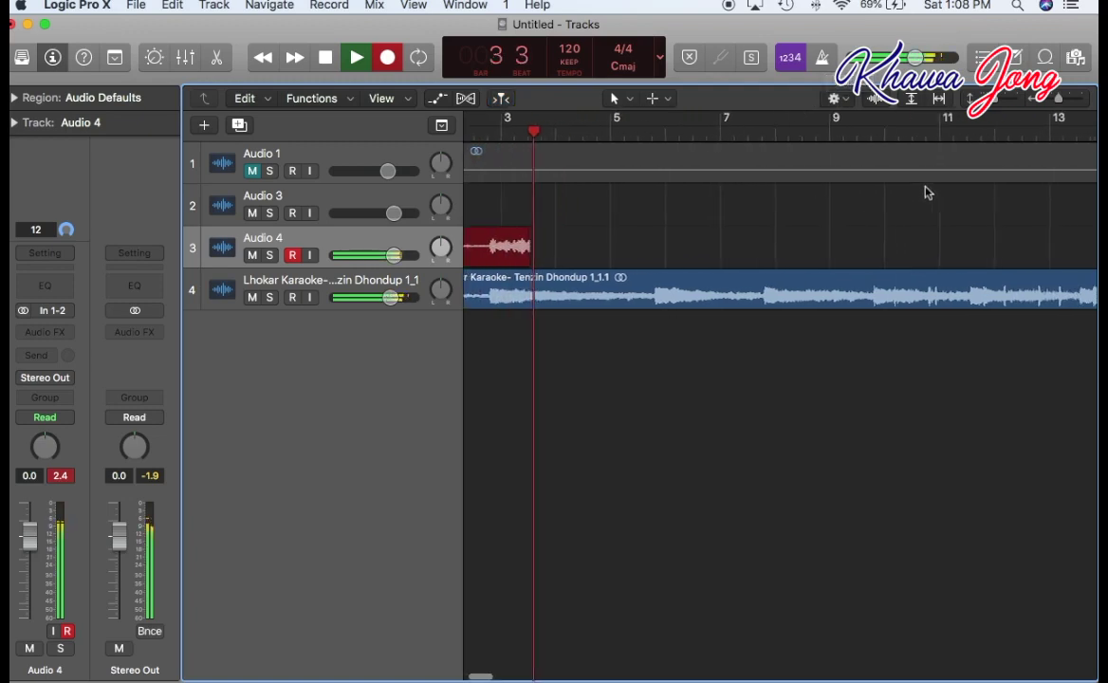
scroll(836, 248, "right", 3)
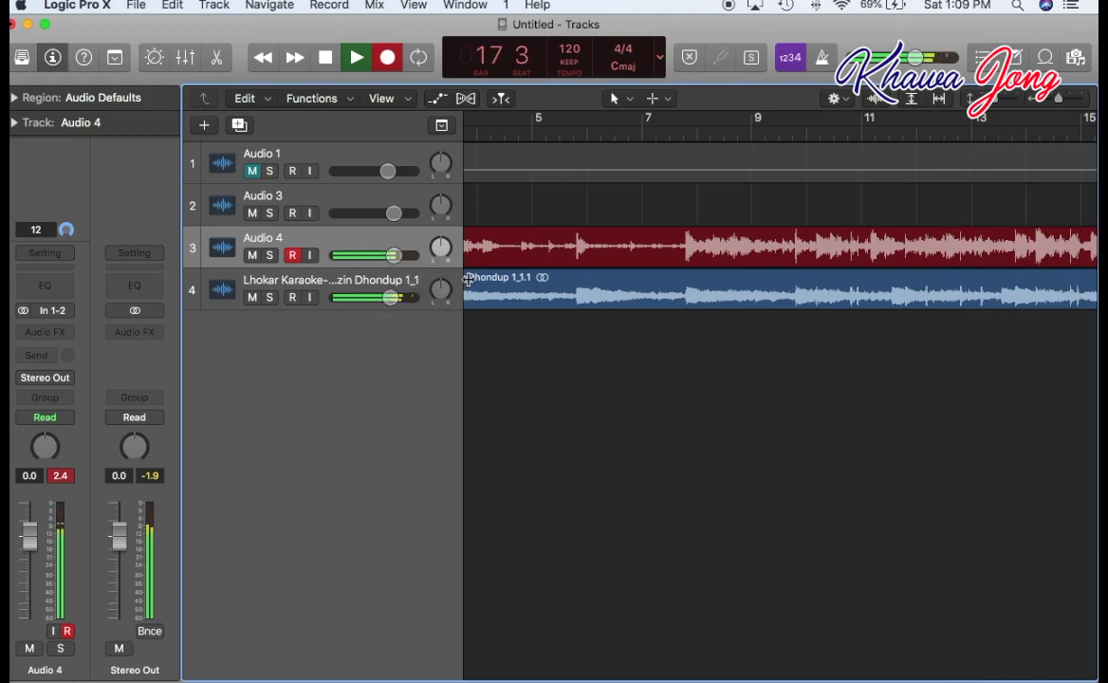
scroll(730, 291, "right", 10)
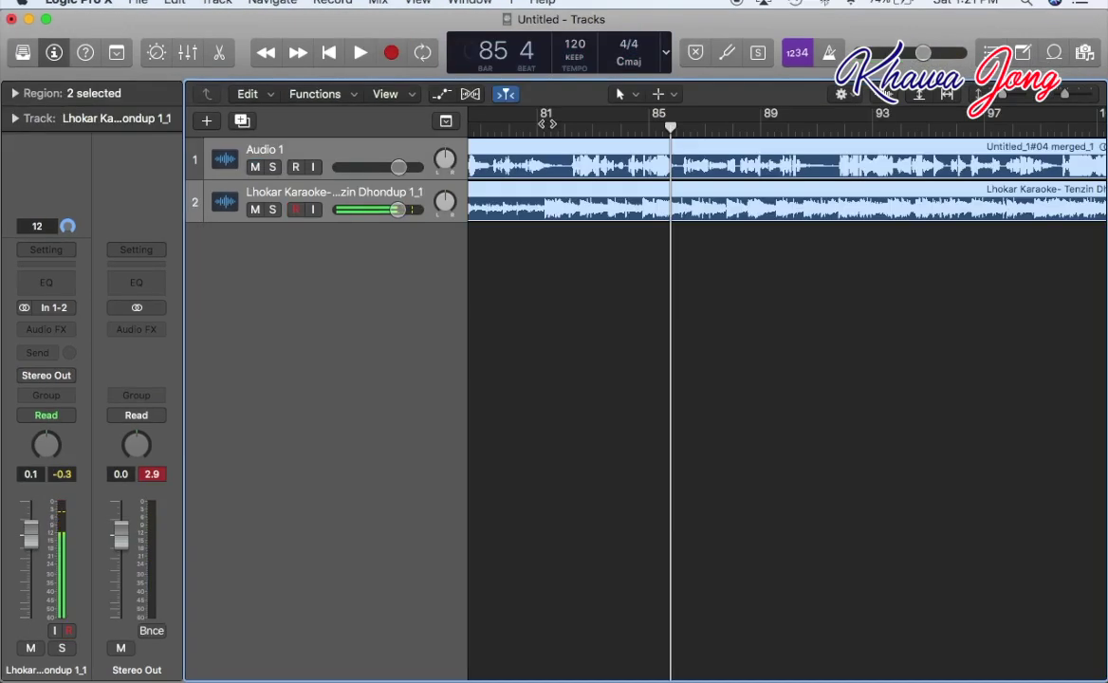
Audition the mix from bar 85, and apply the Filtered performance patch from the Library to the karaoke track.
key("space")
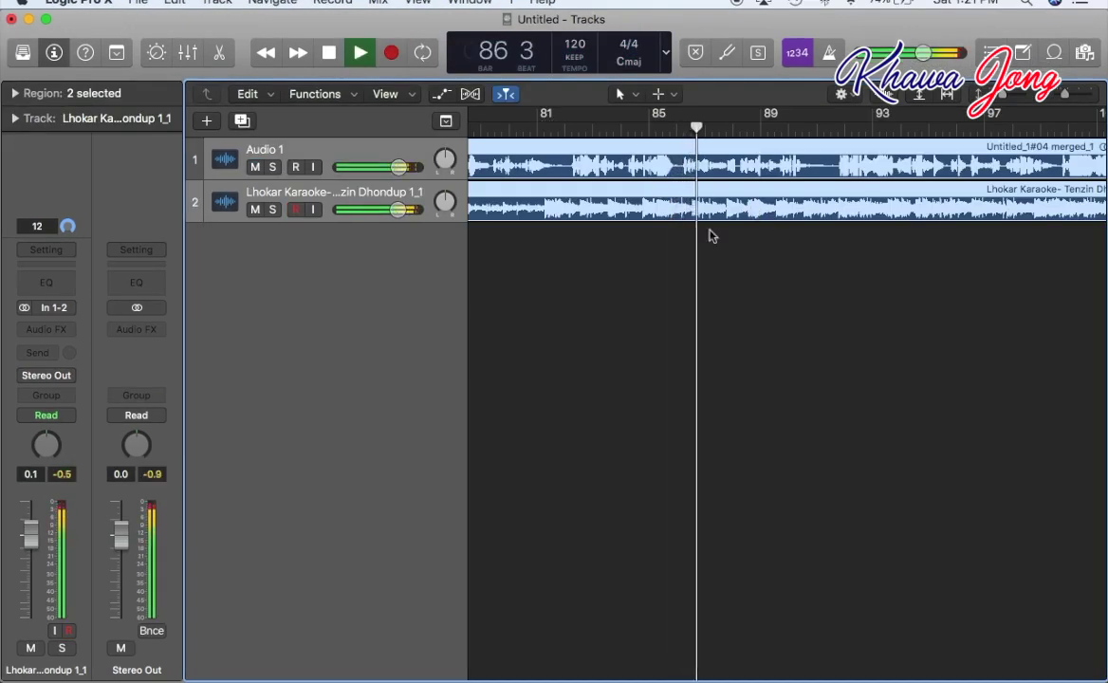
key("space")
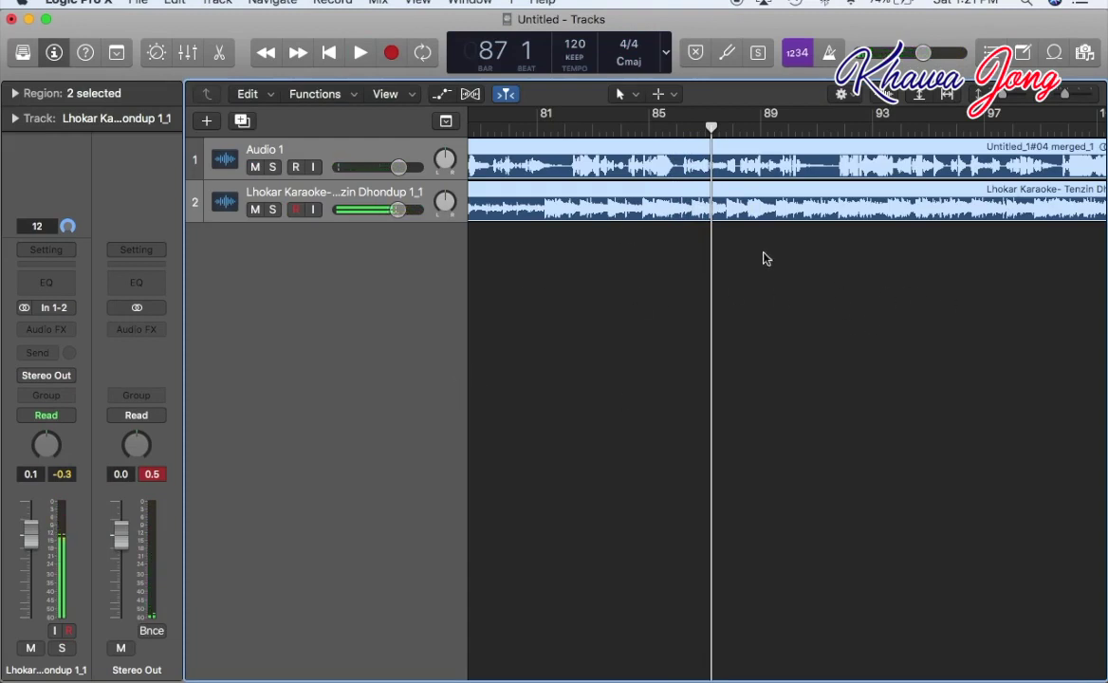
left_click(24, 54)
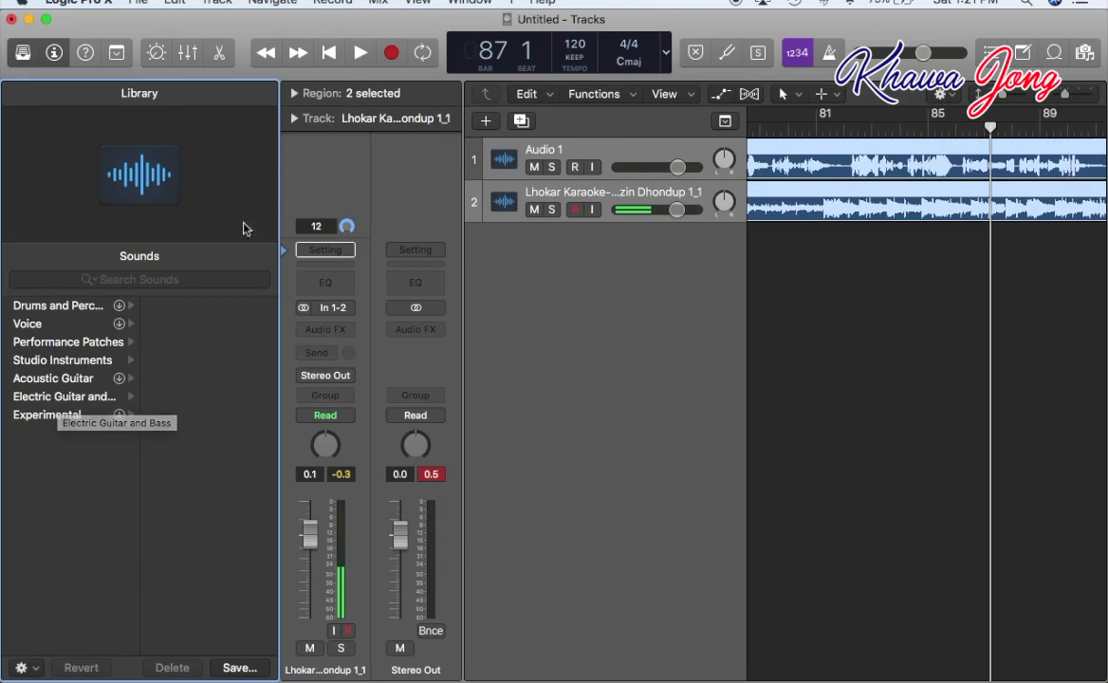
left_click(72, 399)
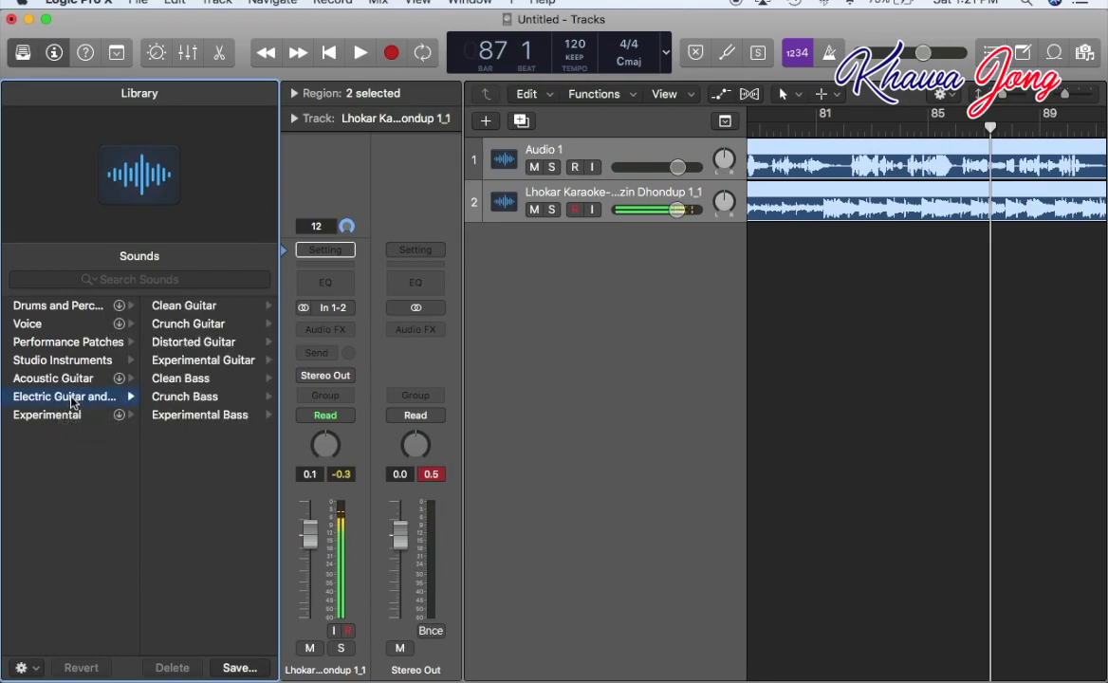
left_click(57, 360)
left_click(59, 343)
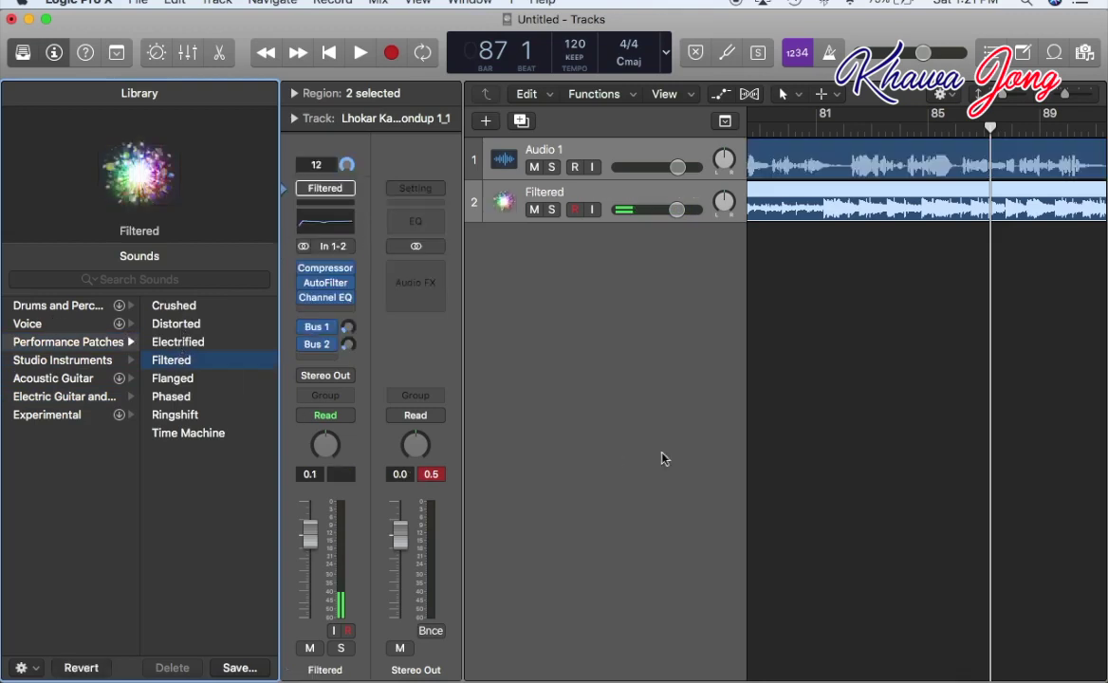
Select the merged vocal region on Audio 1 and play it with the filtered karaoke from bar 87.
left_click(923, 246)
left_click(859, 162)
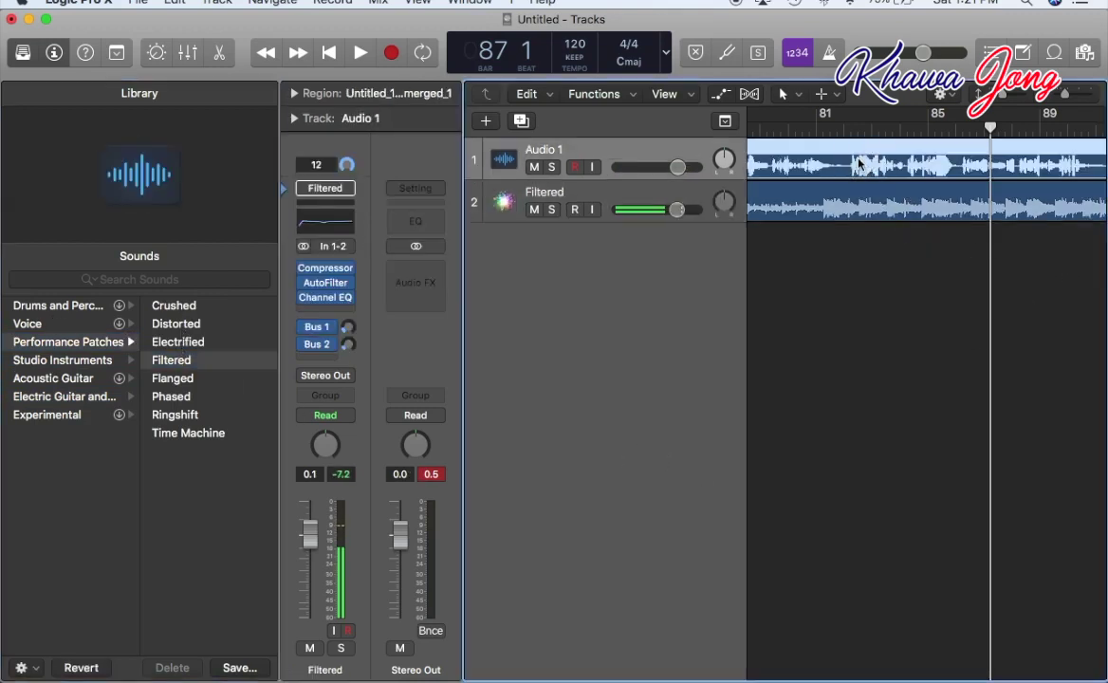
key("space")
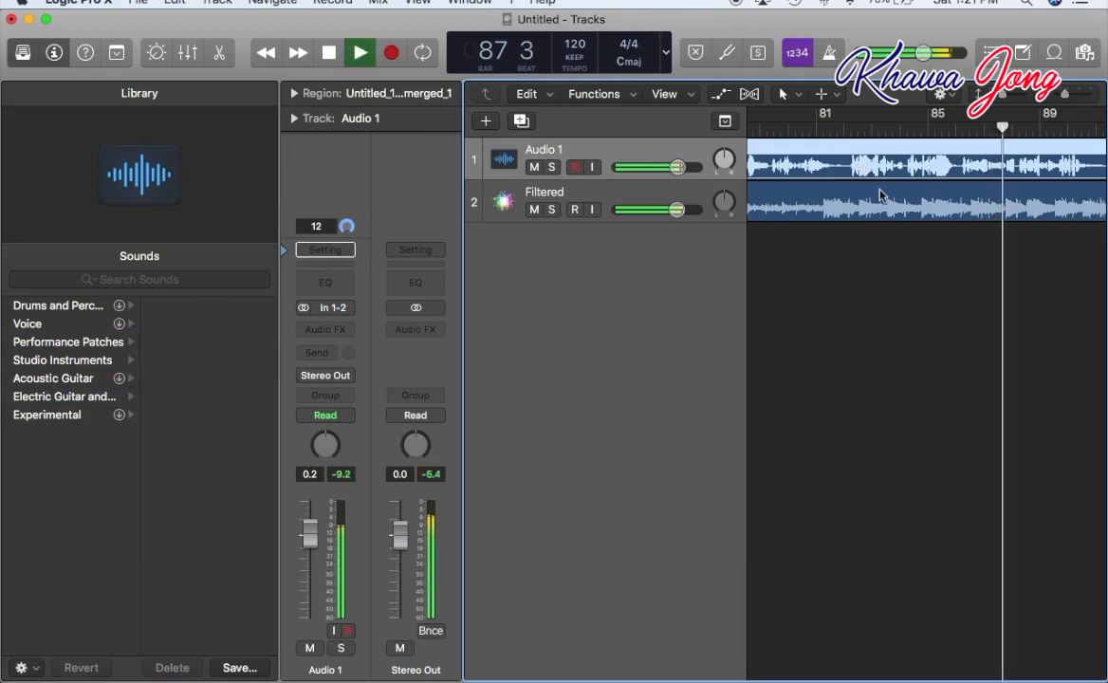
scroll(889, 197, "left", 2)
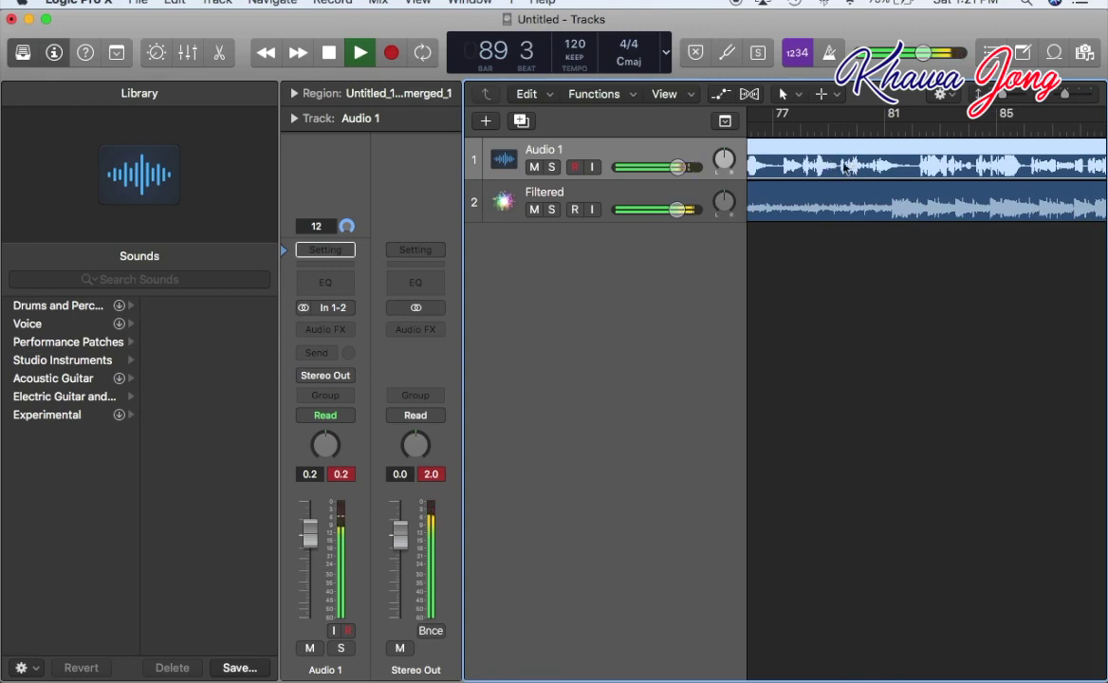
scroll(844, 165, "left", 5)
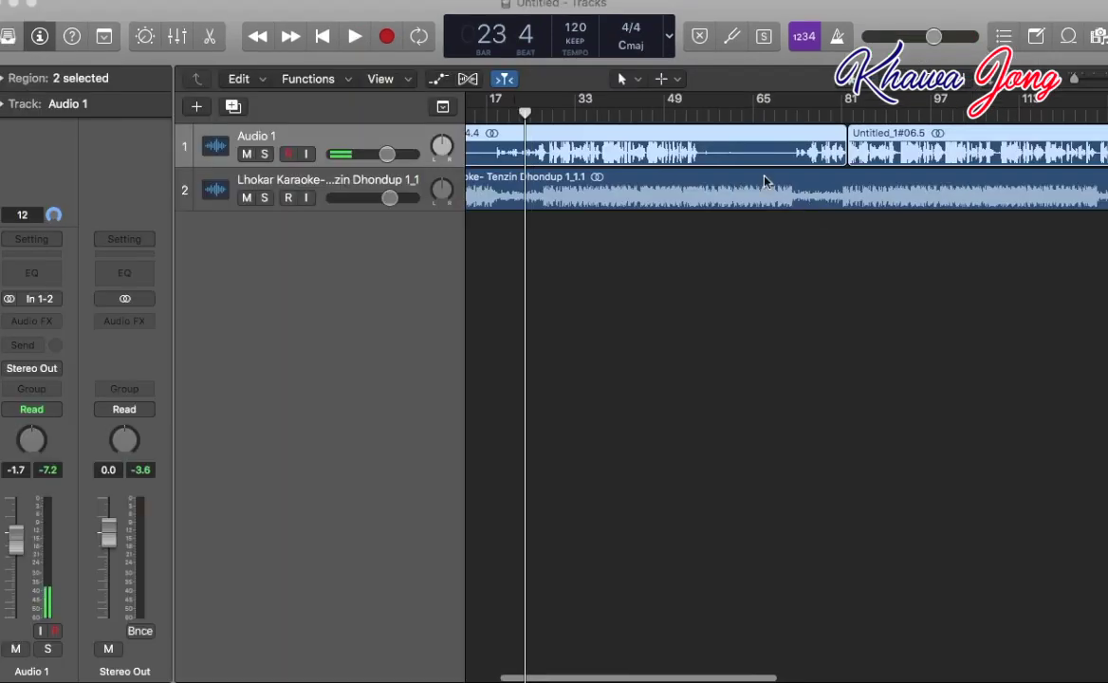
Play the song from near the beginning and balance Audio 1's volume against the karaoke, ending at 0.2 dB.
scroll(767, 180, "left", 3)
scroll(826, 204, "left", 2)
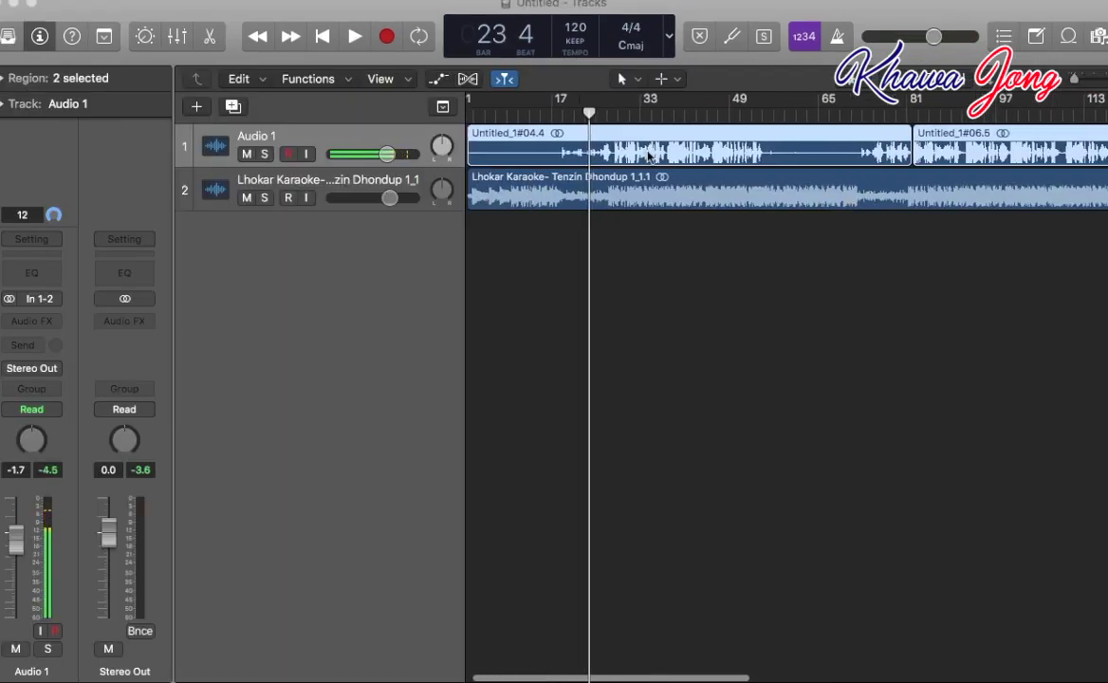
left_click(503, 115)
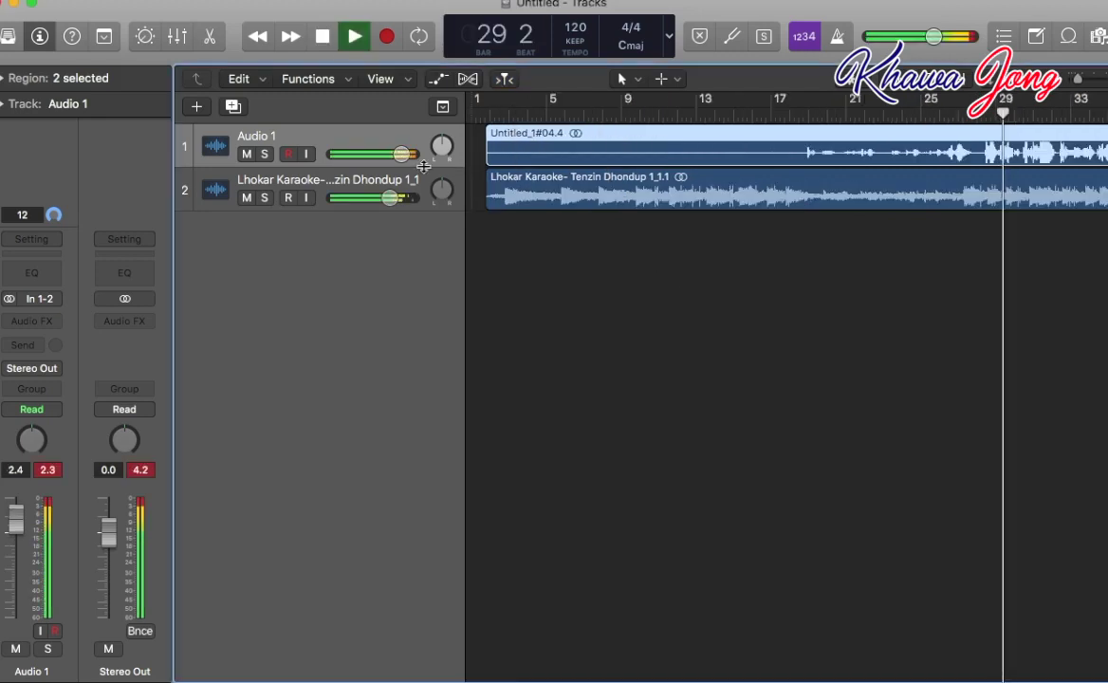
left_click_drag(402, 154, 395, 154)
scroll(786, 272, "right", 3)
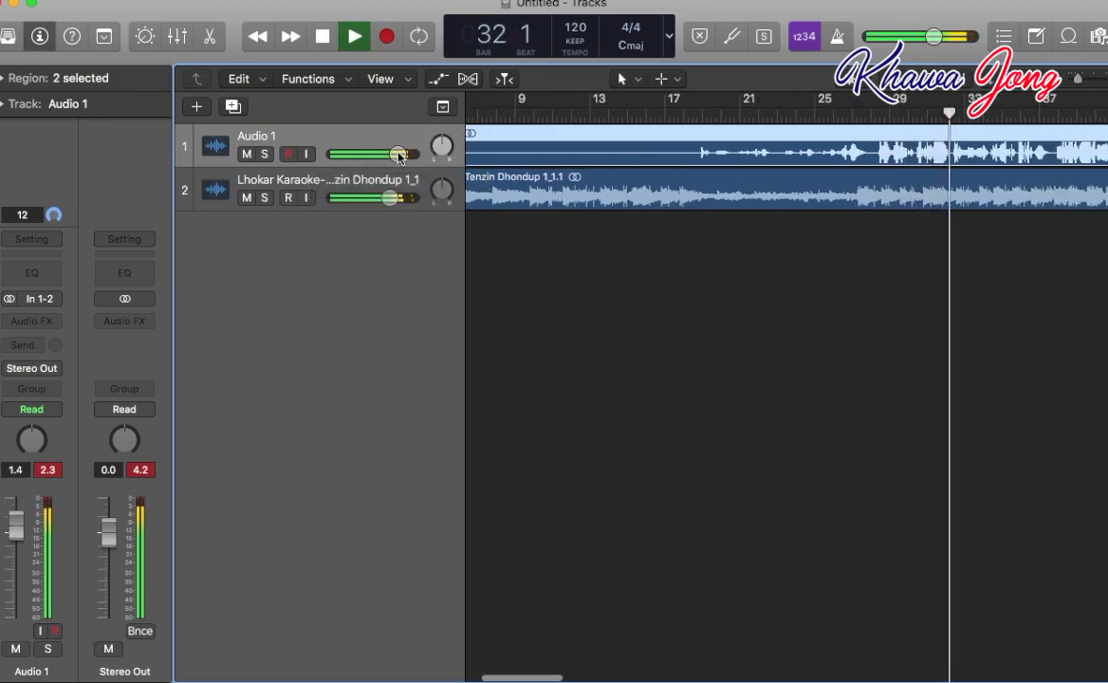
mouse_move(399, 156)
left_mouse_down()
mouse_move(376, 154)
mouse_move(393, 154)
left_mouse_up()
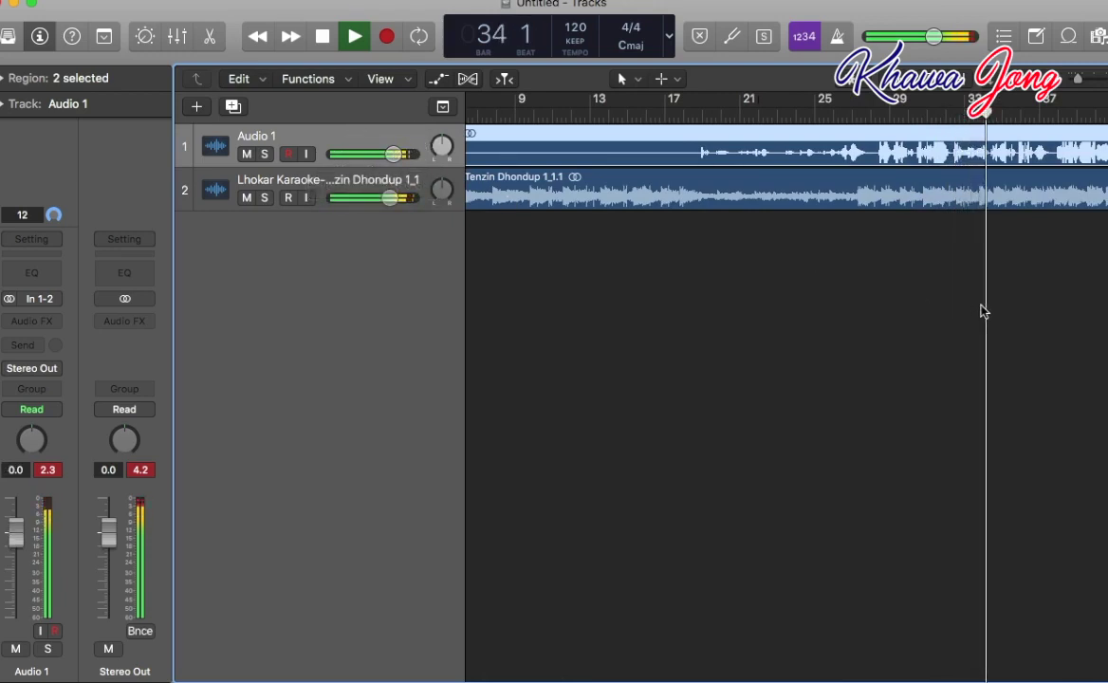
scroll(983, 311, "right", 3)
scroll(956, 306, "right", 10)
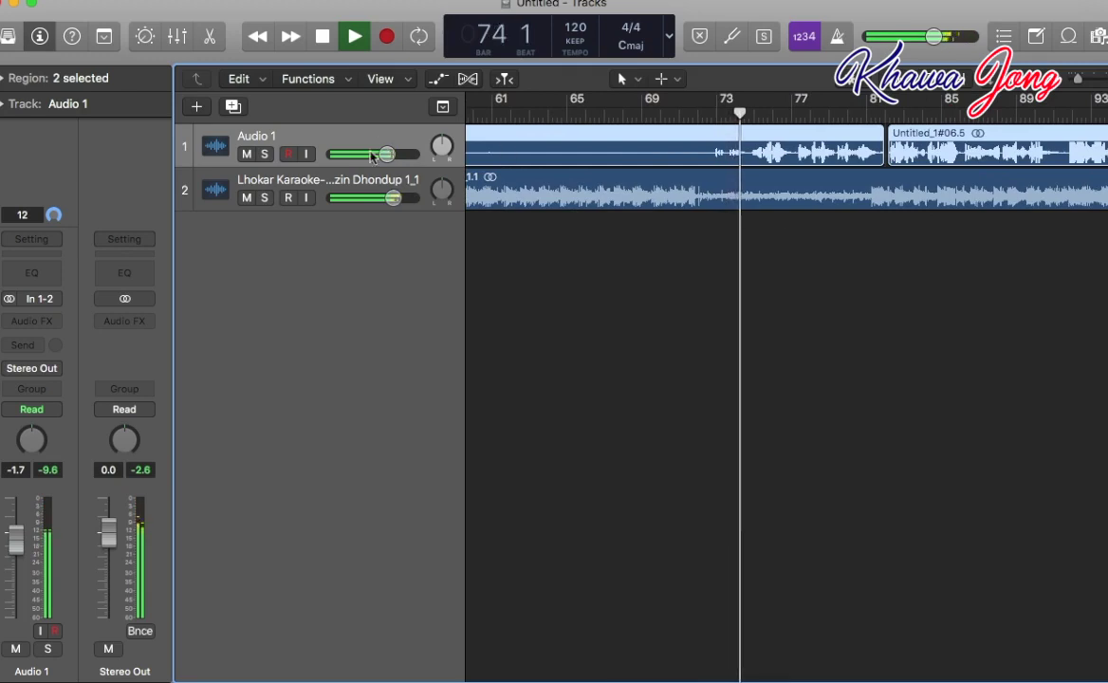
left_click_drag(387, 154, 395, 155)
scroll(925, 265, "right", 2)
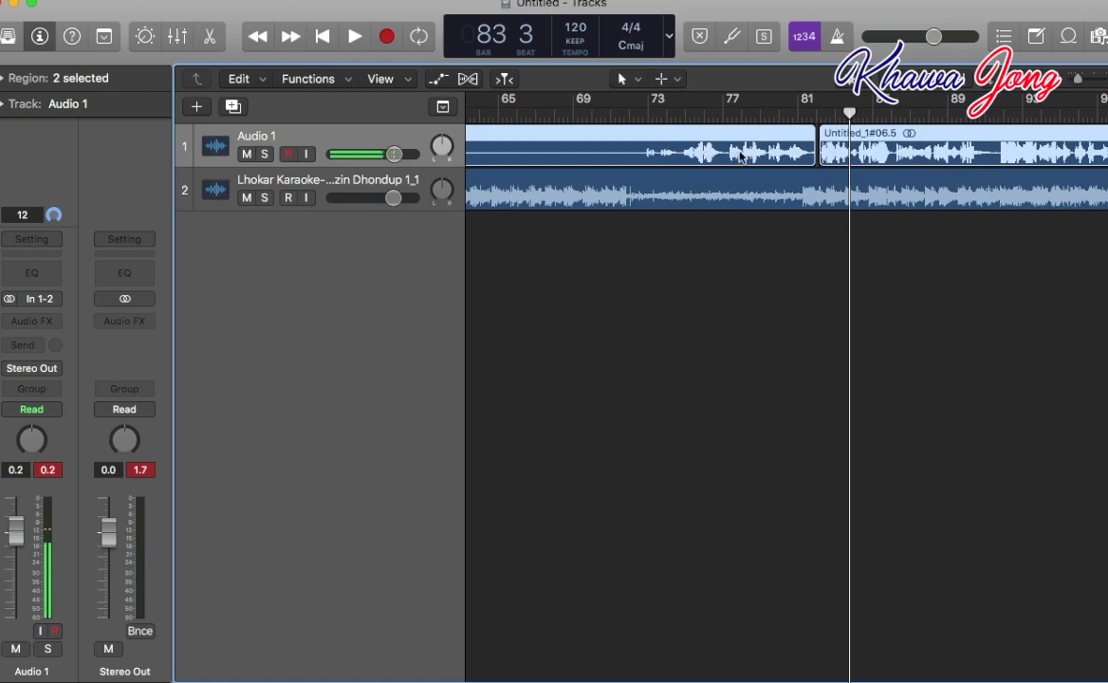
Join the two vocal regions on Audio 1 with Regions per Tracks, creating a new audio file.
key("shift+super+a")
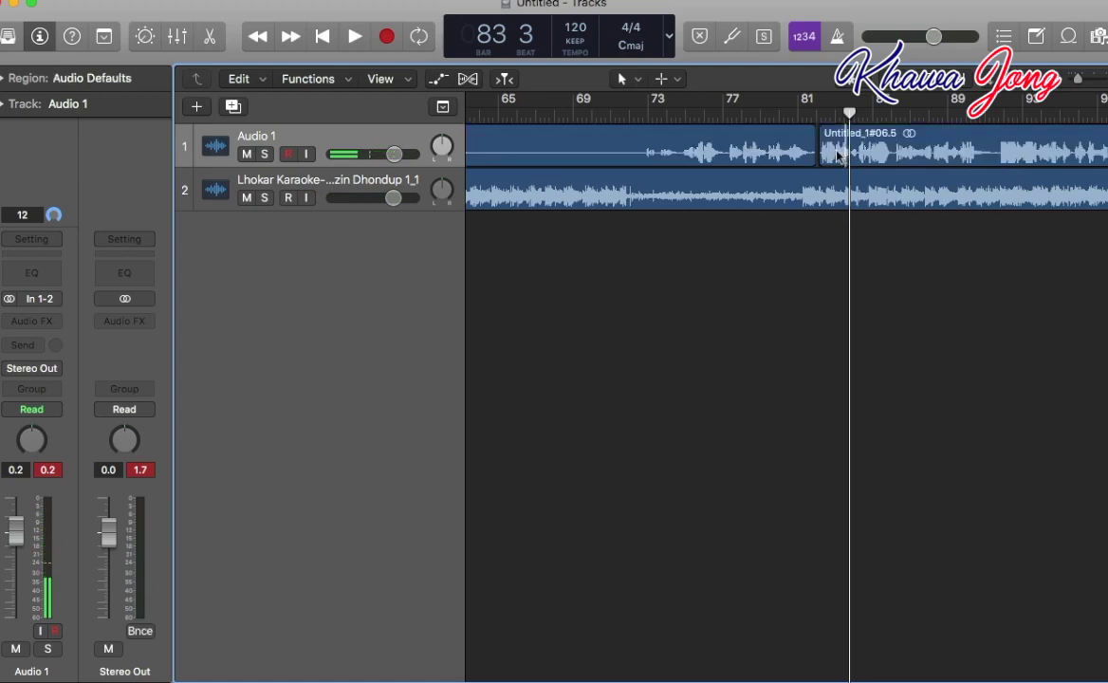
left_click(782, 158)
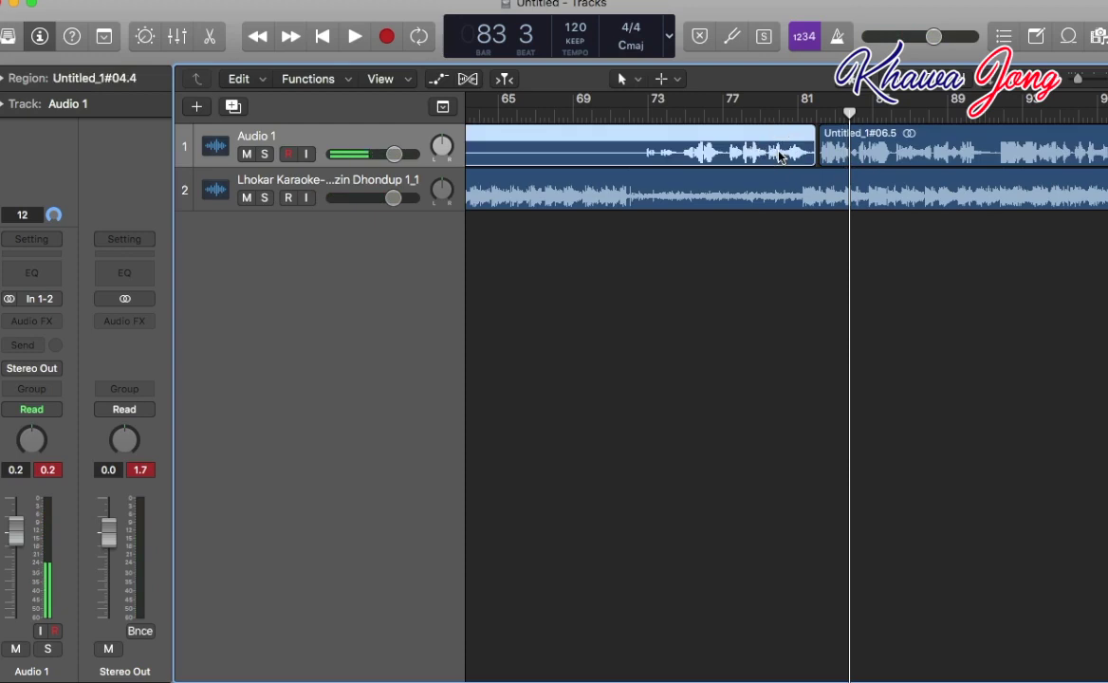
left_click(946, 152, "shift")
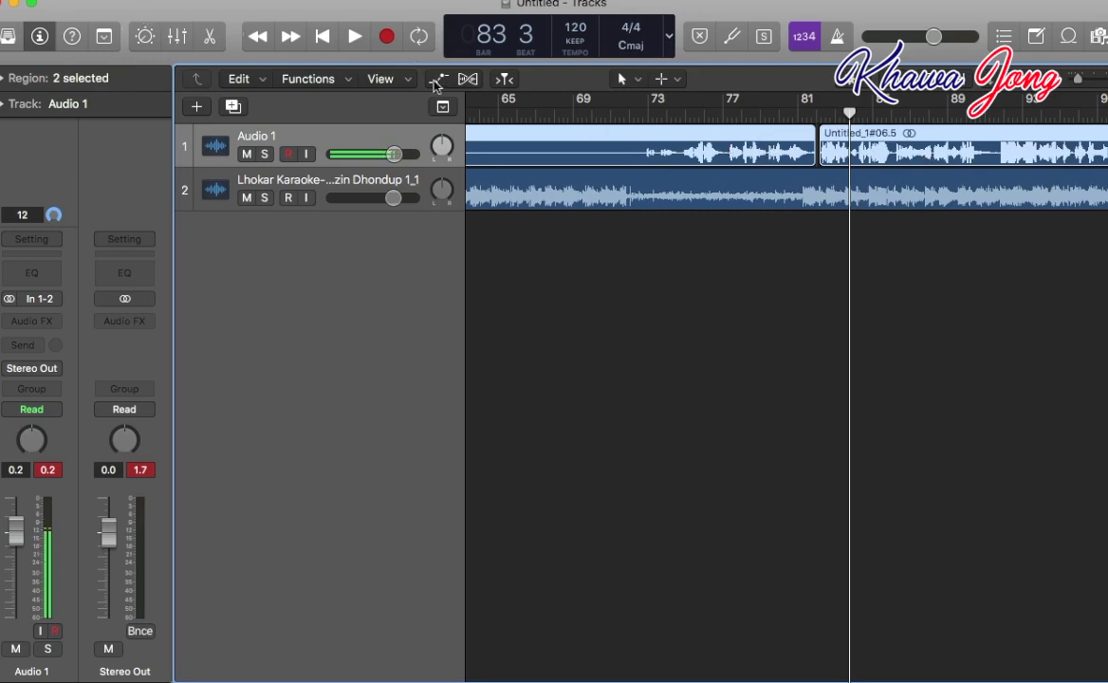
left_click(167, 0)
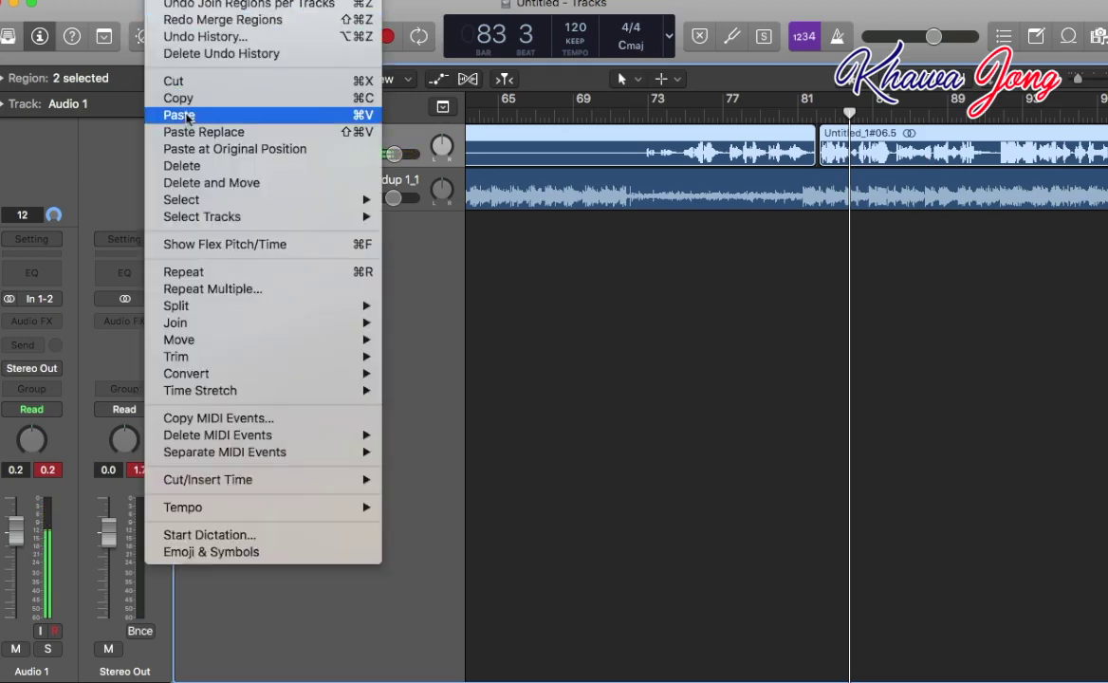
mouse_move(202, 327)
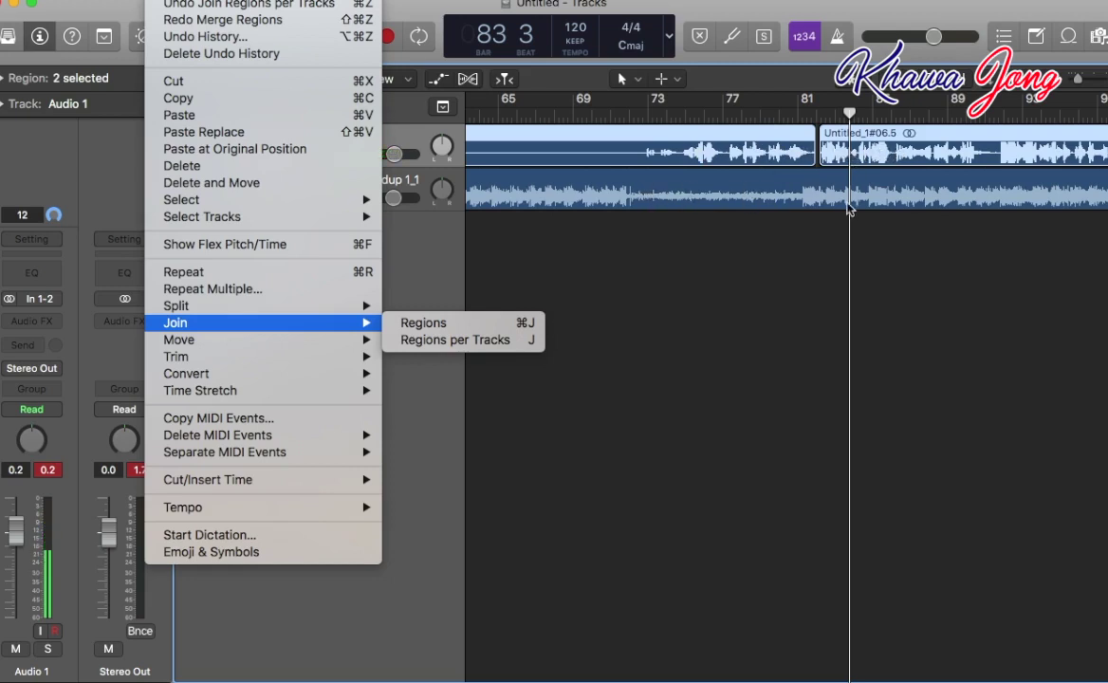
left_click(486, 343)
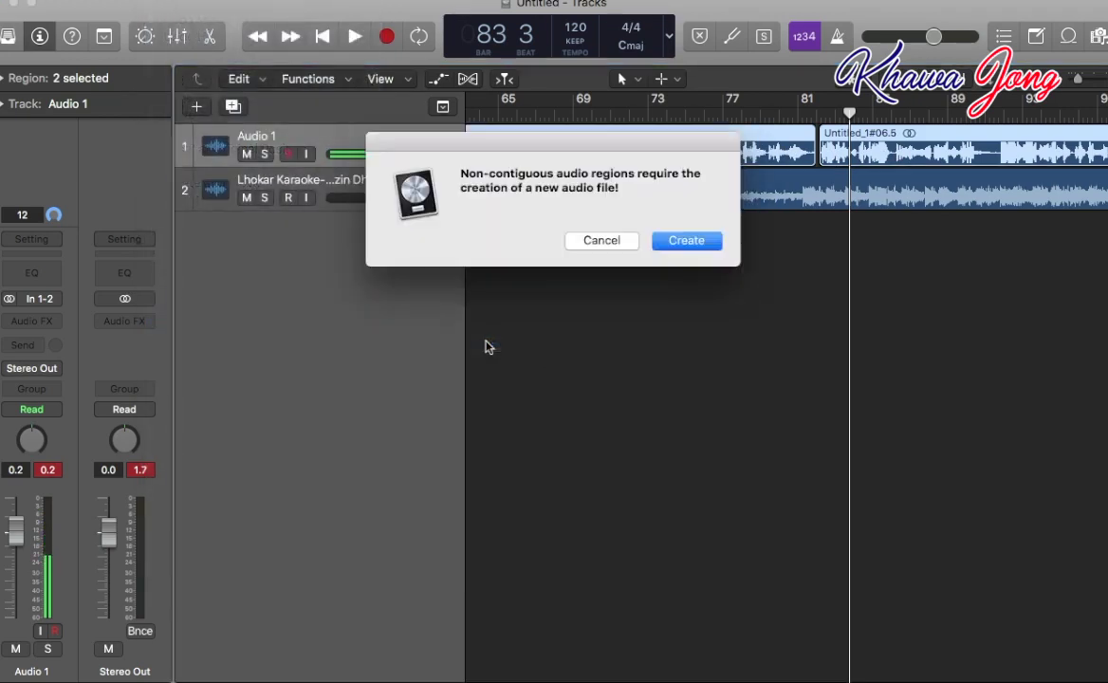
left_click(696, 242)
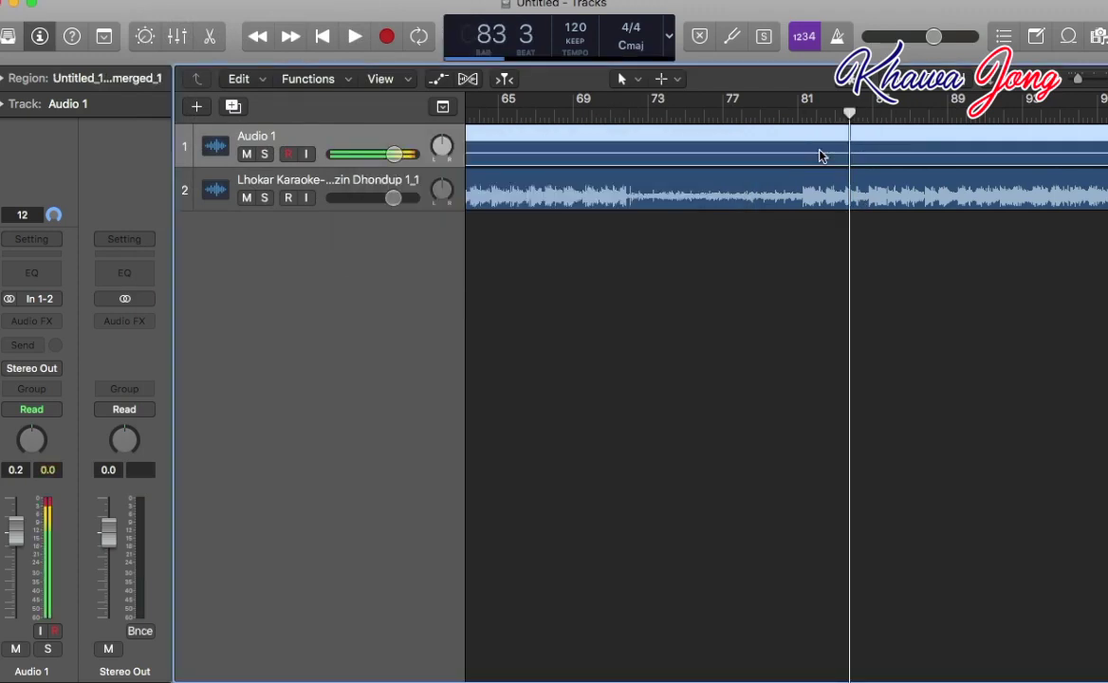
Fit the whole song in view and audition the merged vocal region with the karaoke from bar 83.
left_click(1066, 82)
left_click(1067, 82)
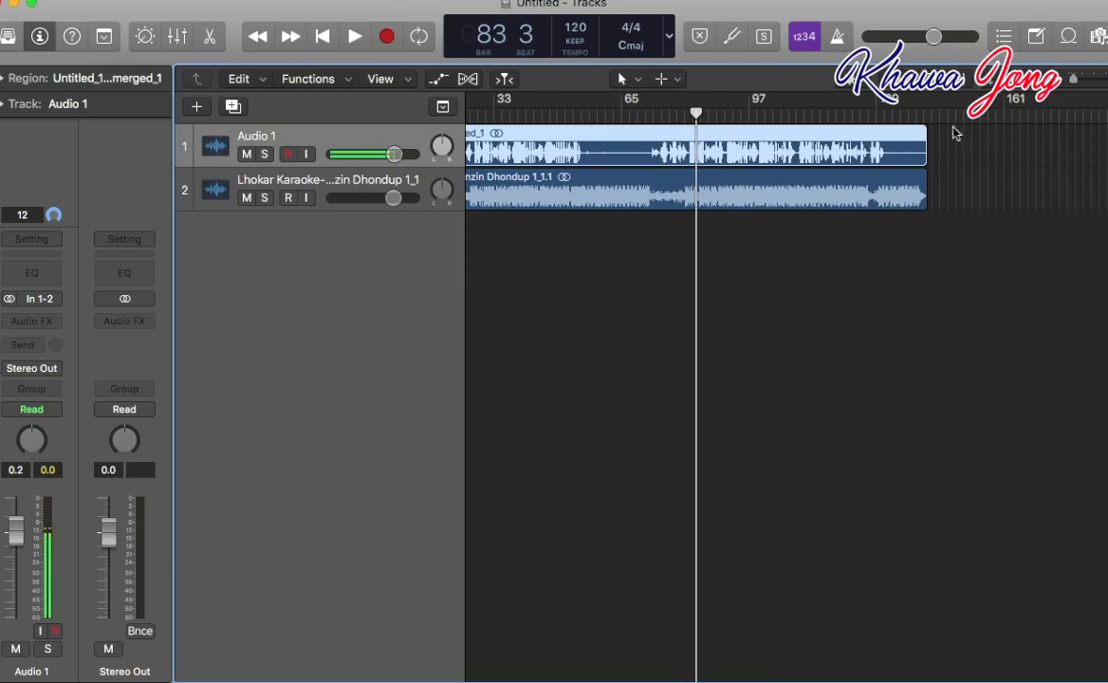
scroll(978, 135, "left", 2)
scroll(1001, 142, "left", 4)
left_click(1070, 82)
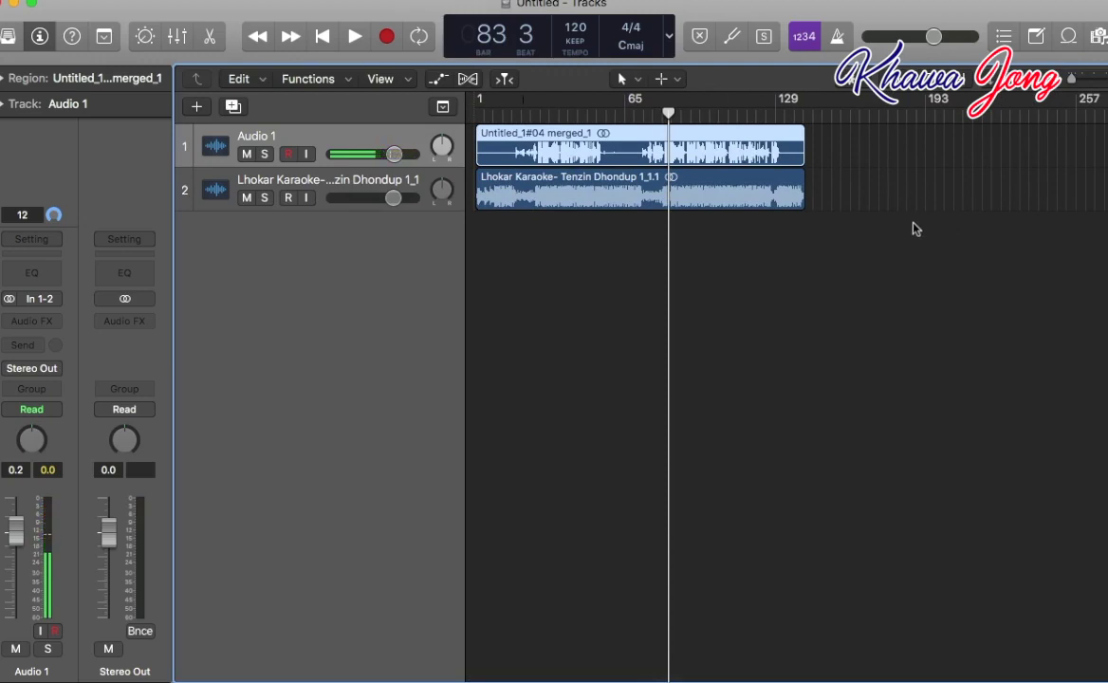
key("space")
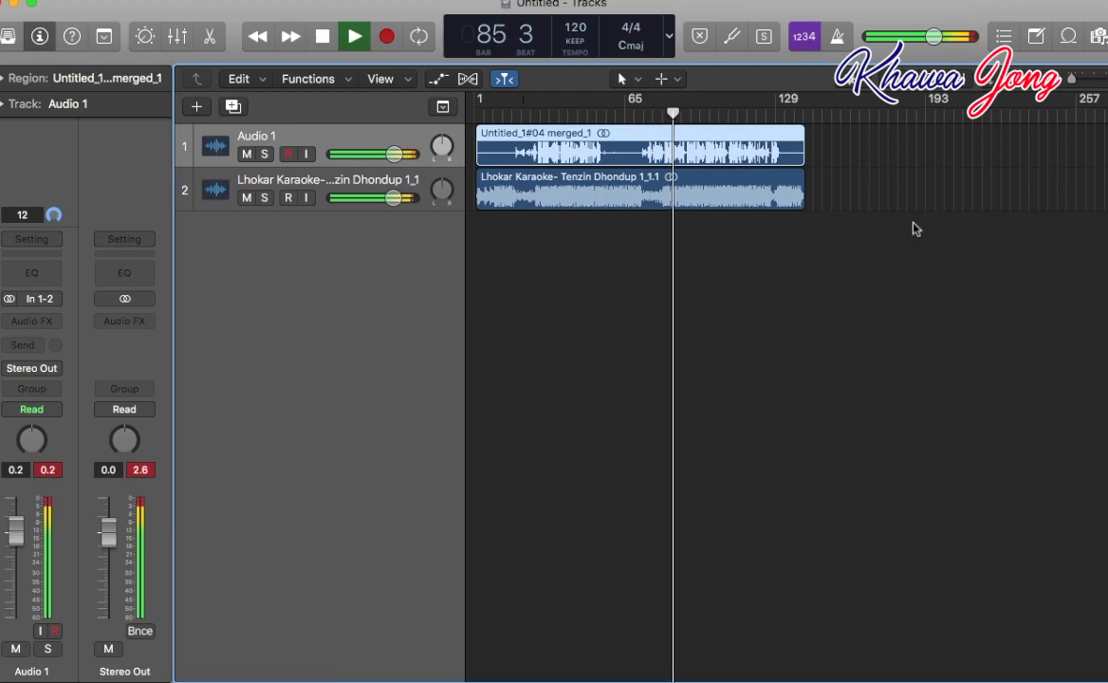
key("space")
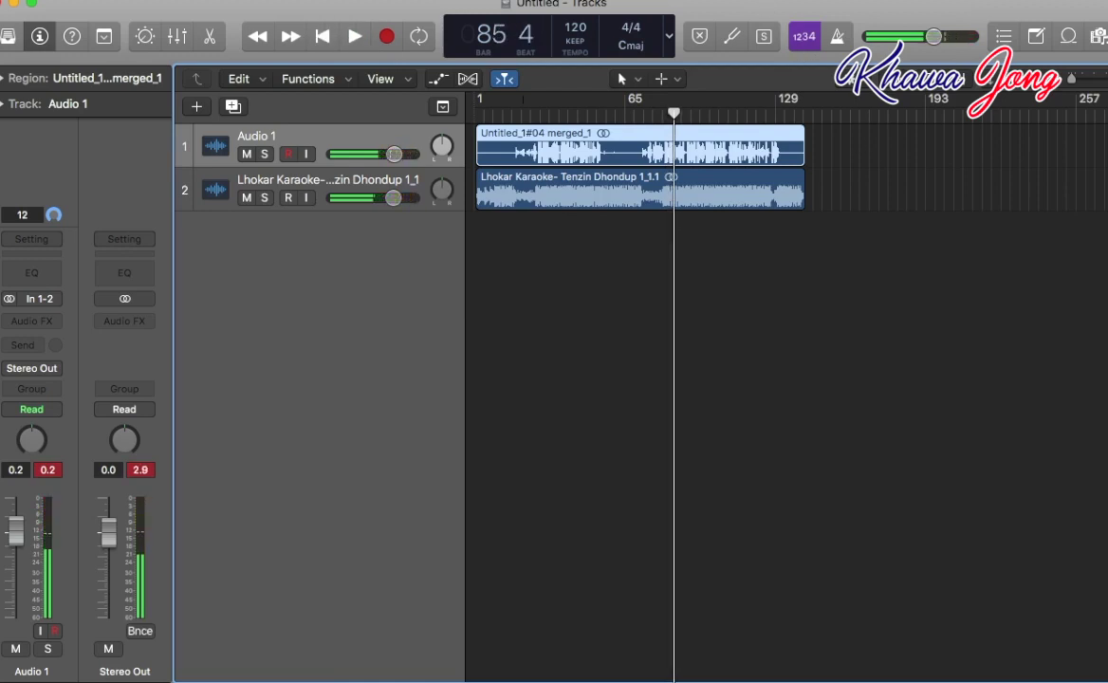
Apply the Narration Vocal patch to the vocal track and stop playback.
left_click(190, 415)
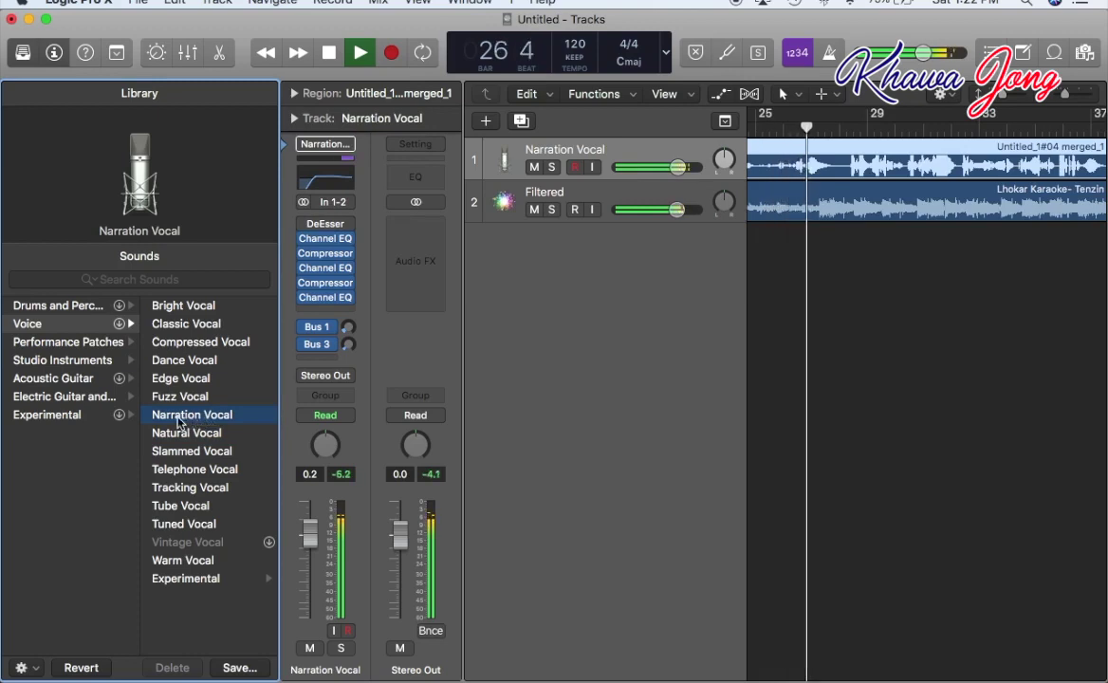
key("space")
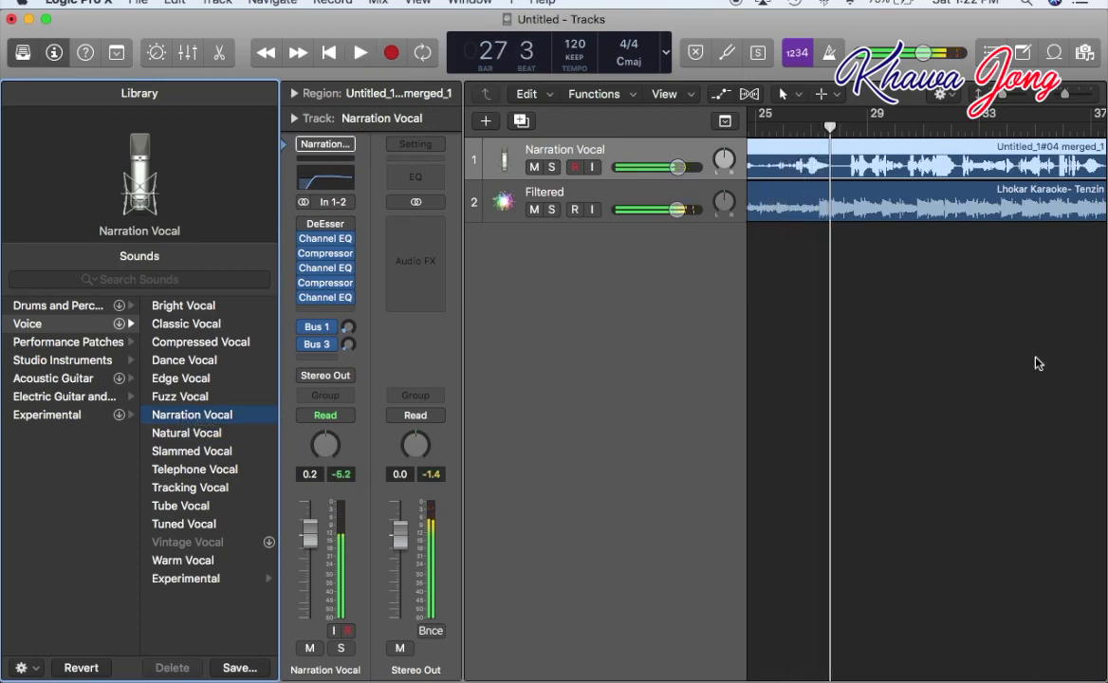
Replace the Library with the Narration Vocal track's Smart Controls and audition the vocal with the karaoke from about bar 31.
left_click(18, 51)
key("b")
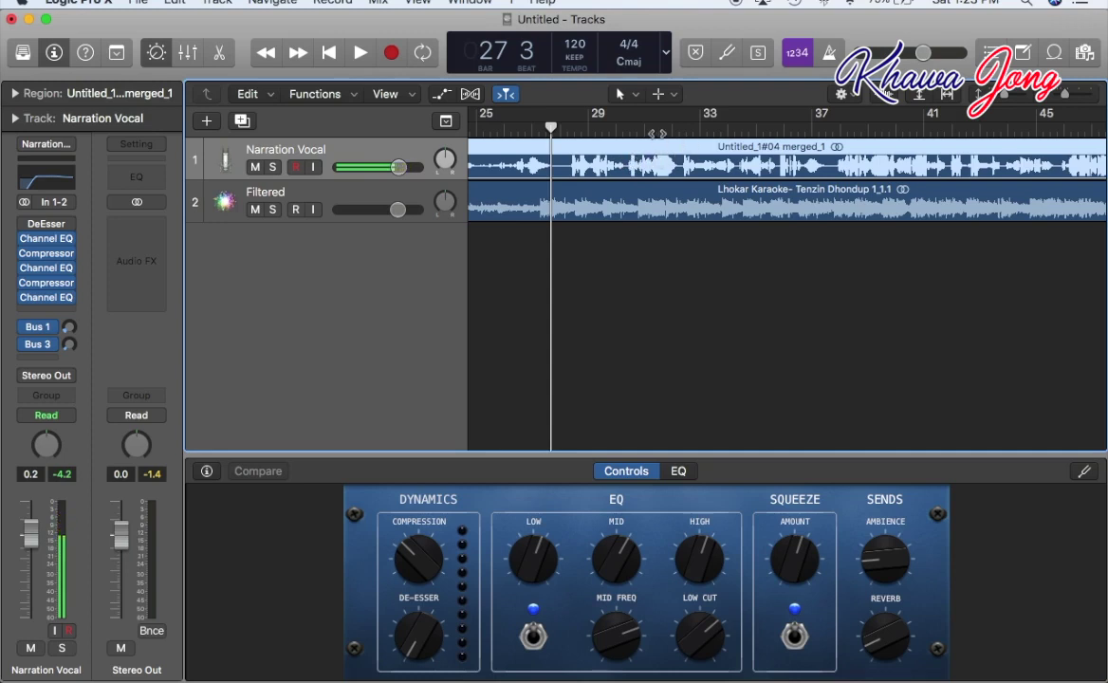
left_click(651, 122)
key("space")
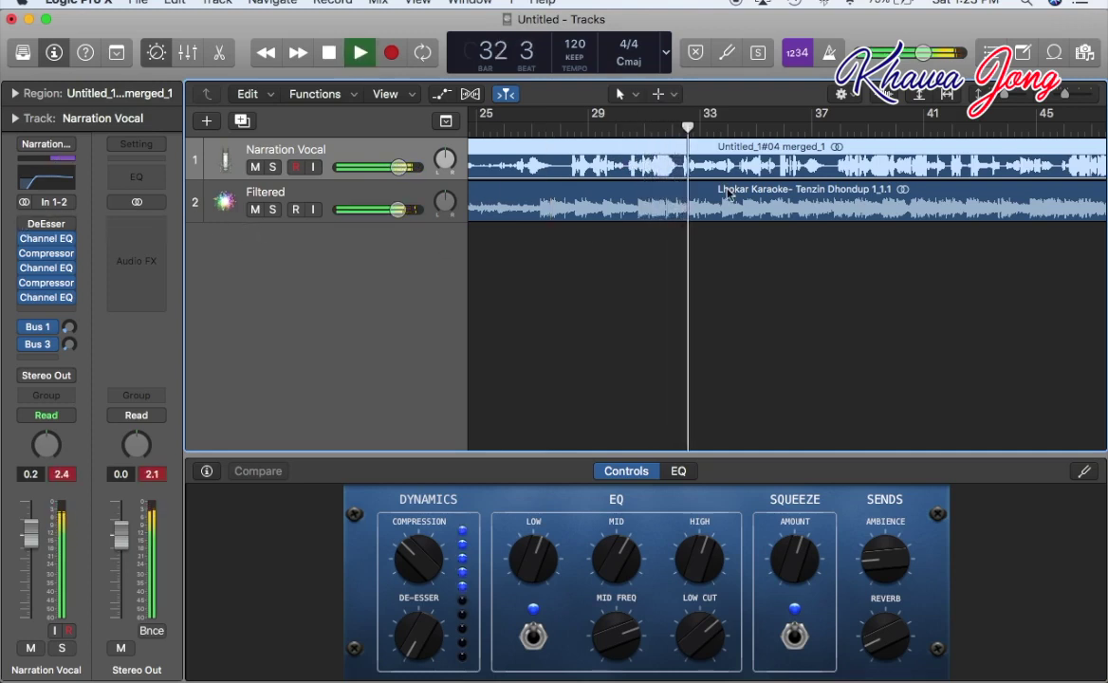
key("space")
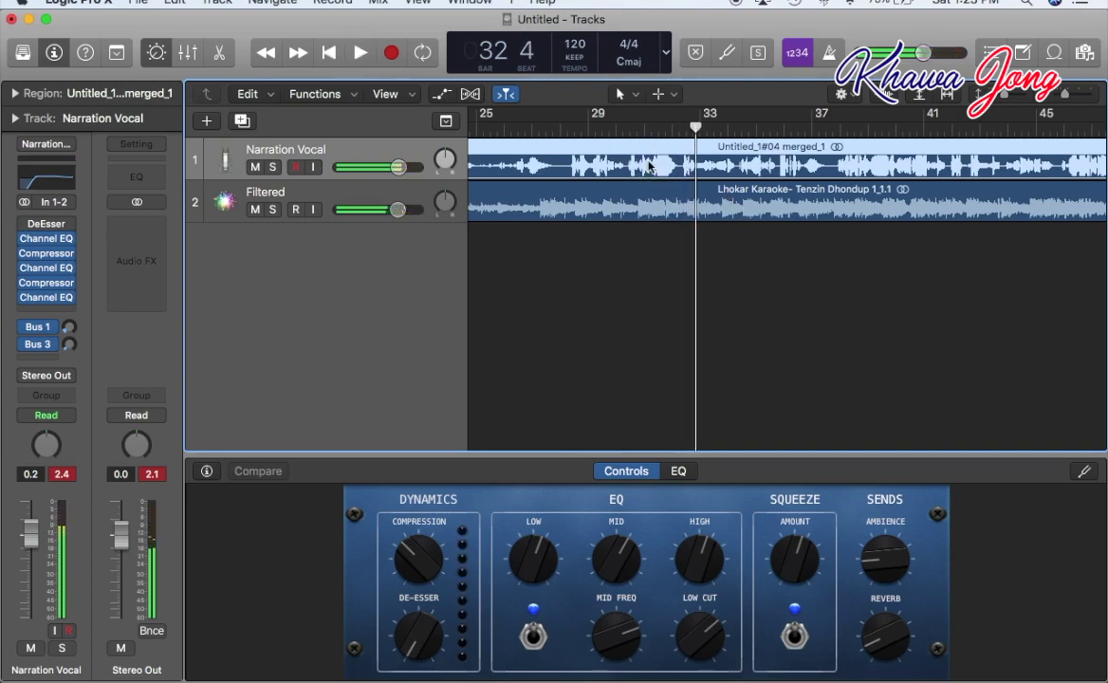
Select all regions on both tracks and share the song to iTunes with the title "lhokar song".
key("super+a")
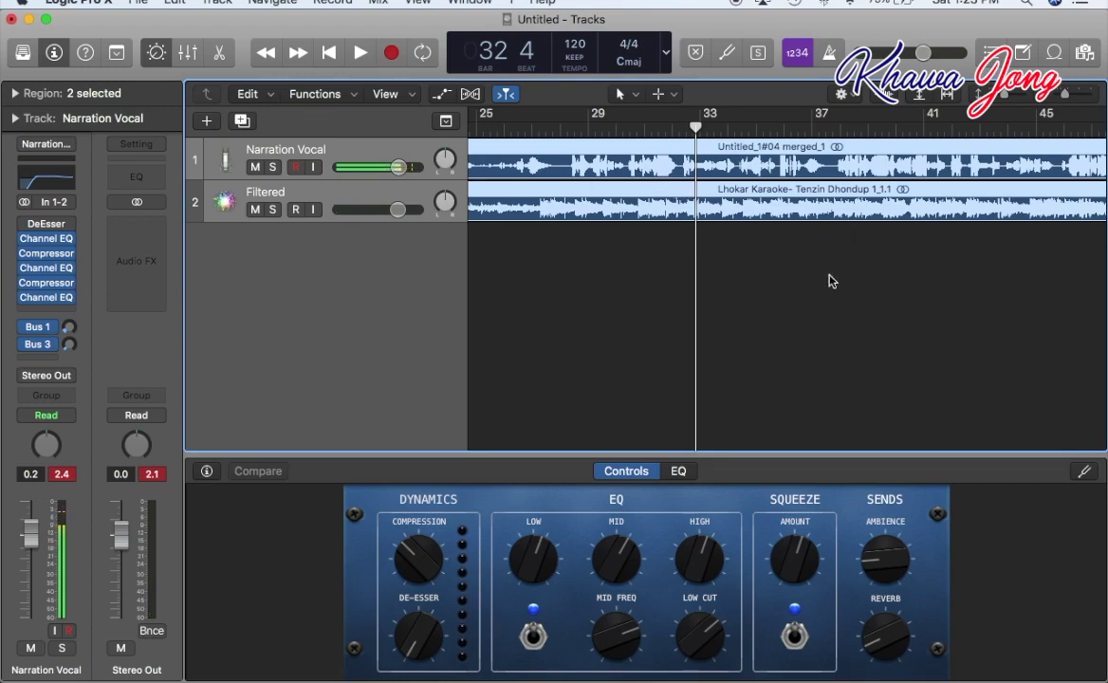
left_click(142, 3)
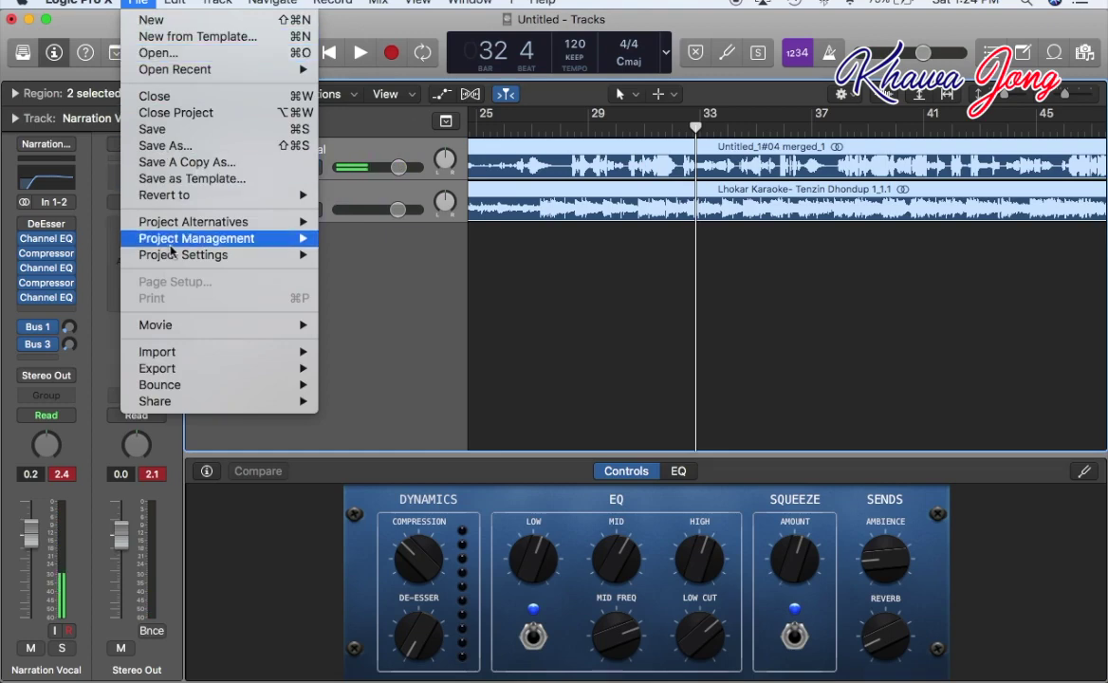
mouse_move(159, 402)
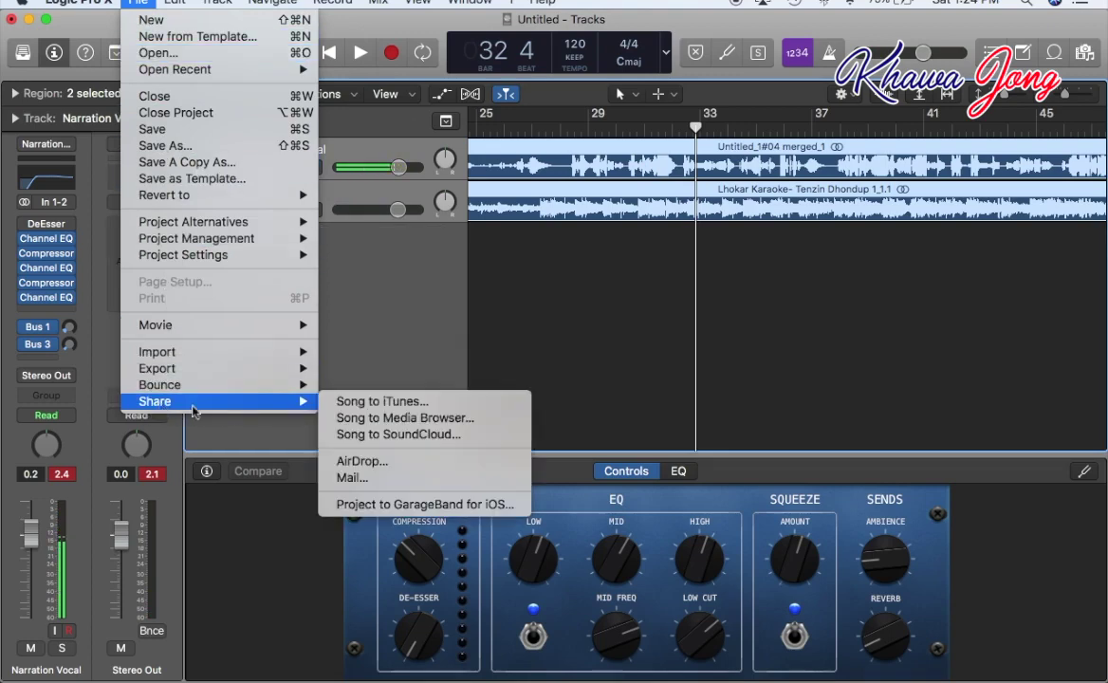
left_click(408, 403)
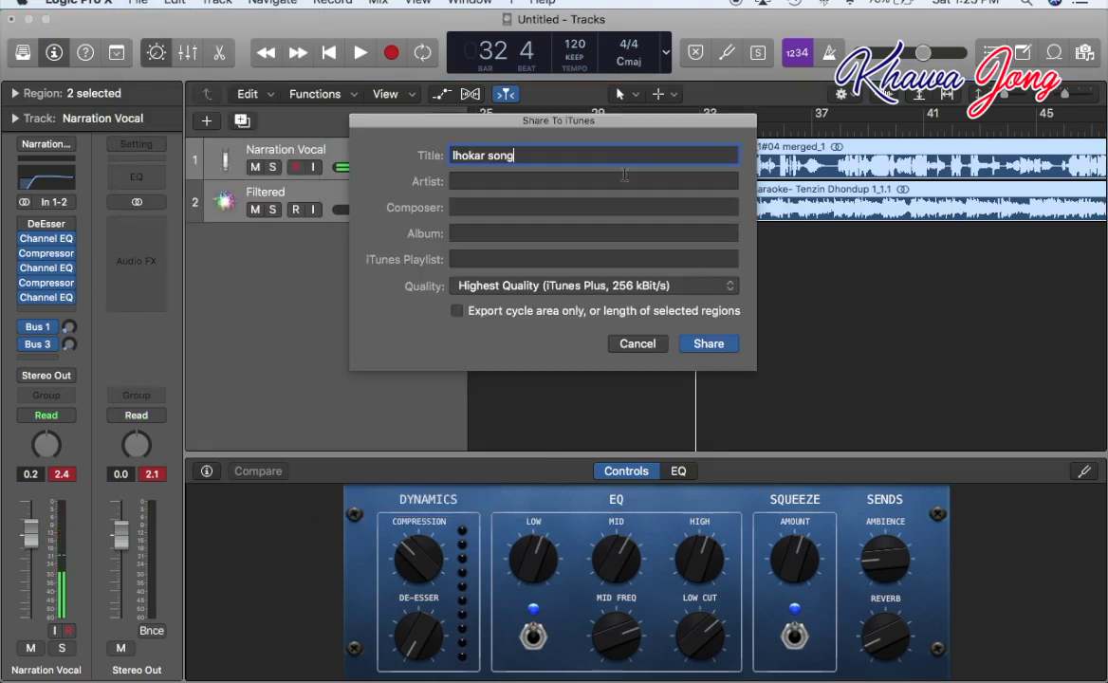
left_click(709, 343)
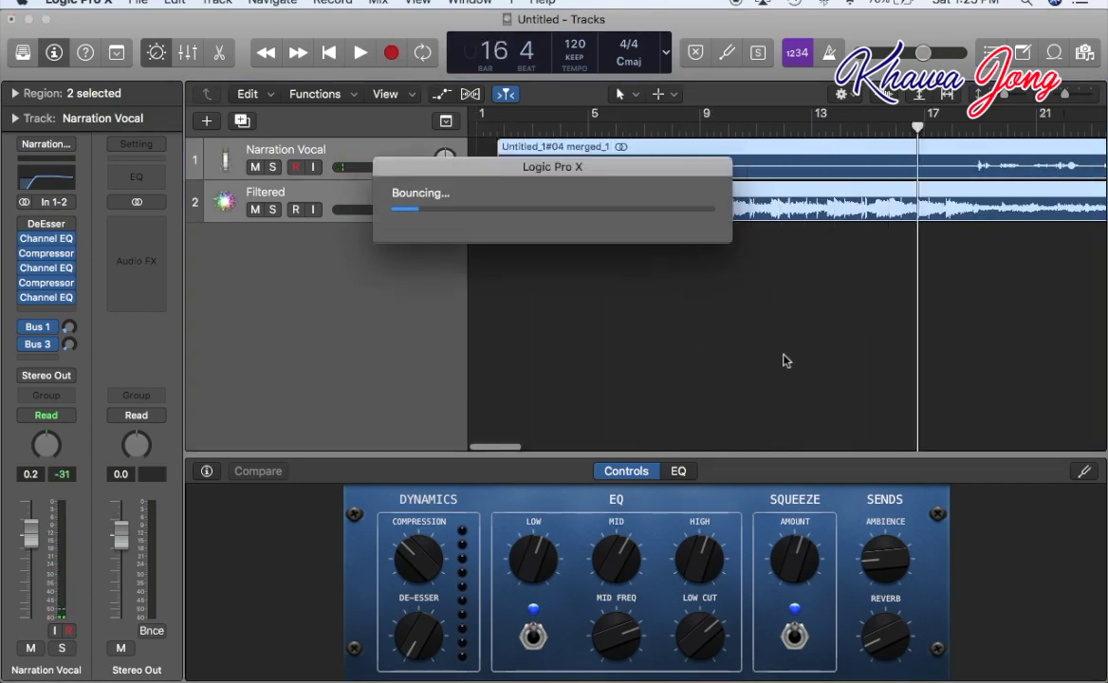
Switch to iTunes, play "lhokar song" from the Logic playlist with the system volume raised, and skip ahead to about 1:00.
mouse_move(492, 676)
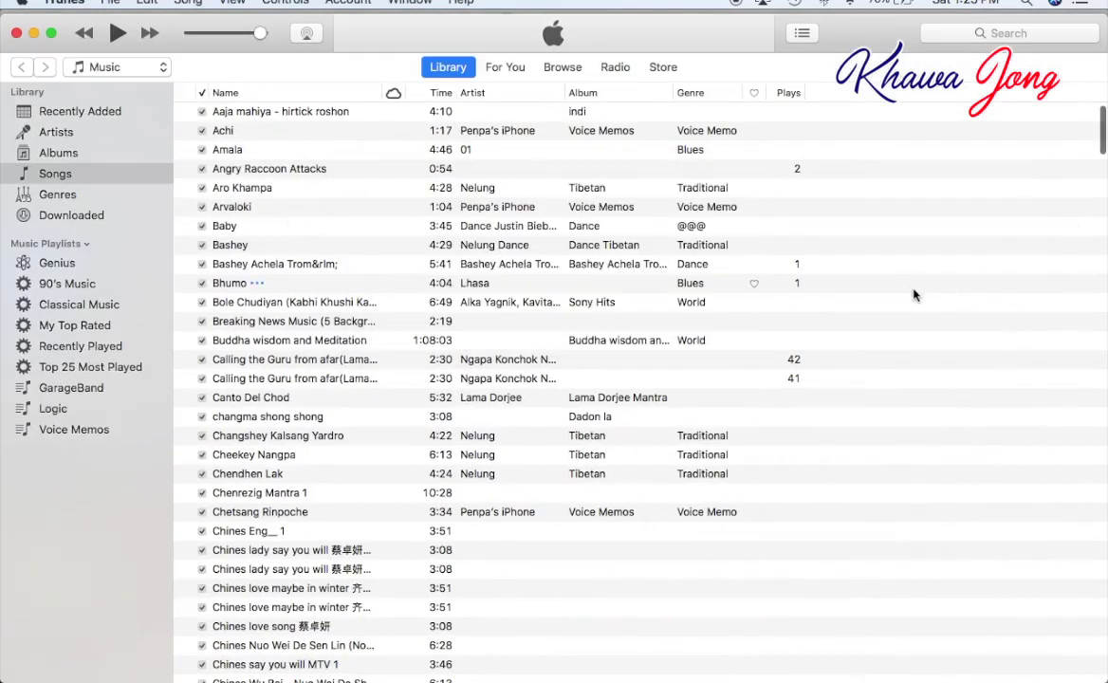
key("space")
left_click(568, 38)
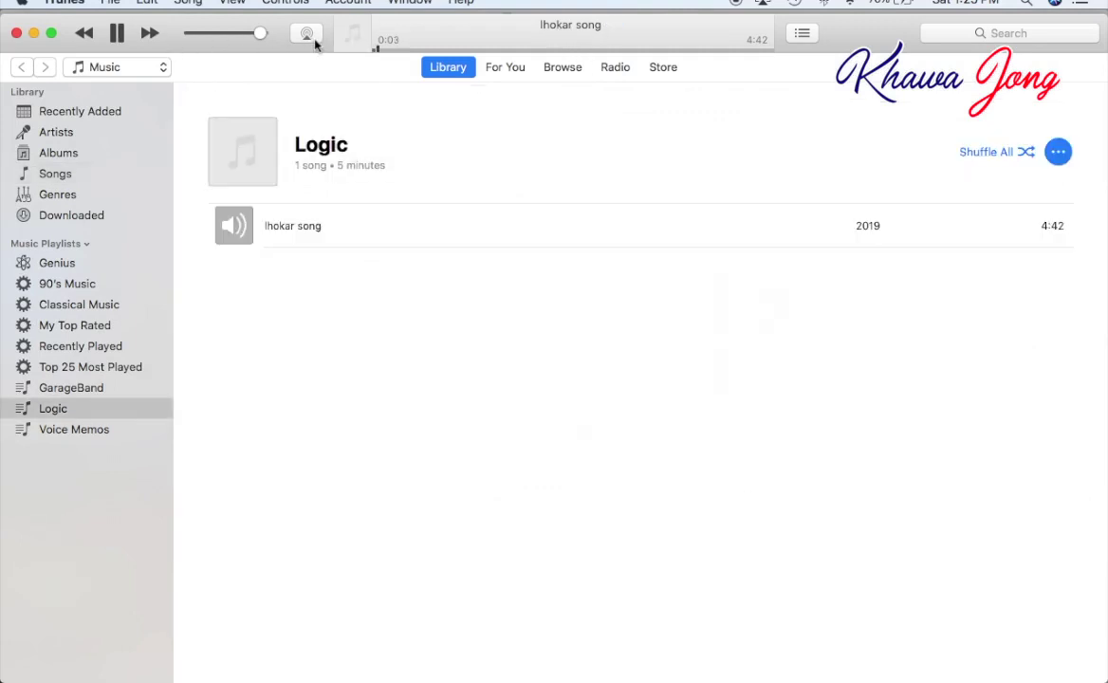
key("XF86AudioRaiseVolume")
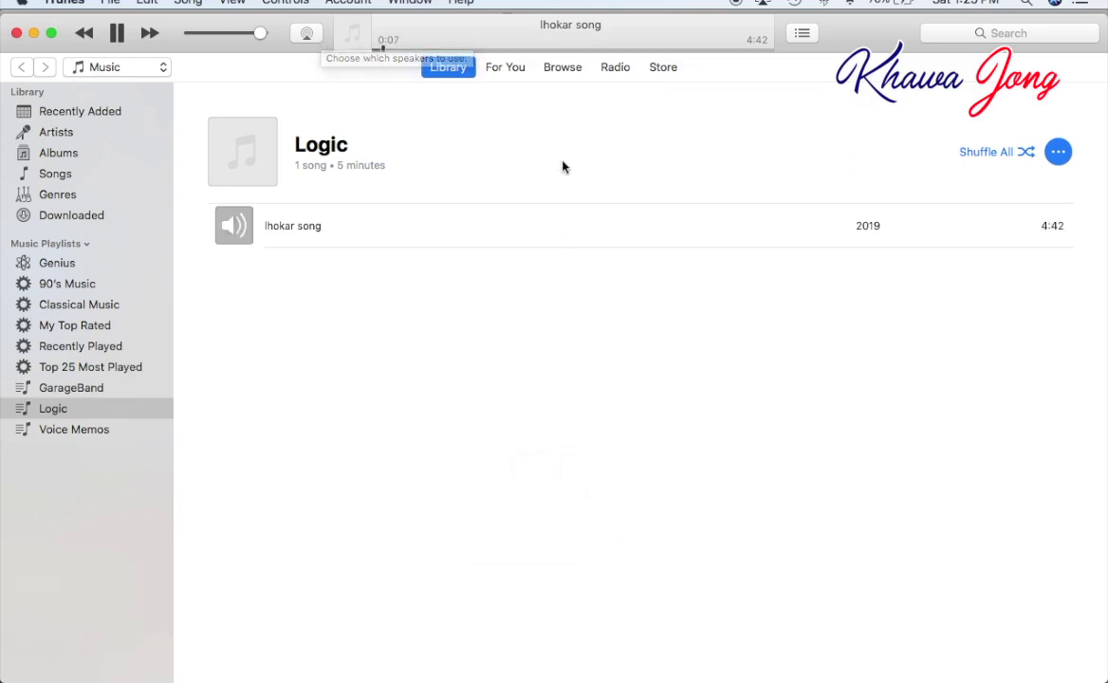
left_click(460, 50)
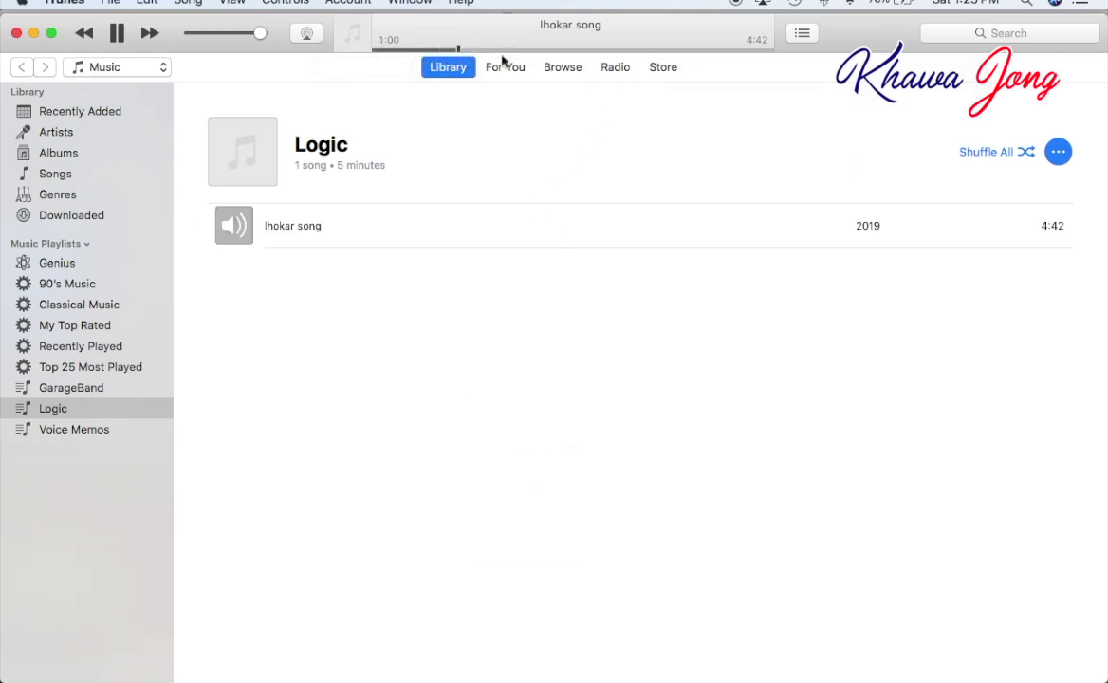